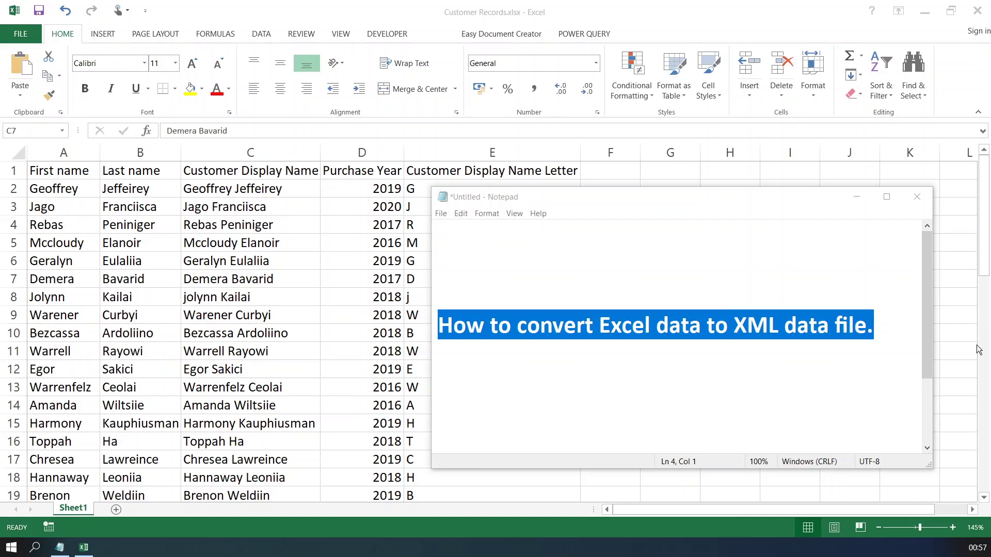
# - Review the five column headings, First name through Customer Display Name Letter, and scroll the data
pyautogui.click(857, 197)
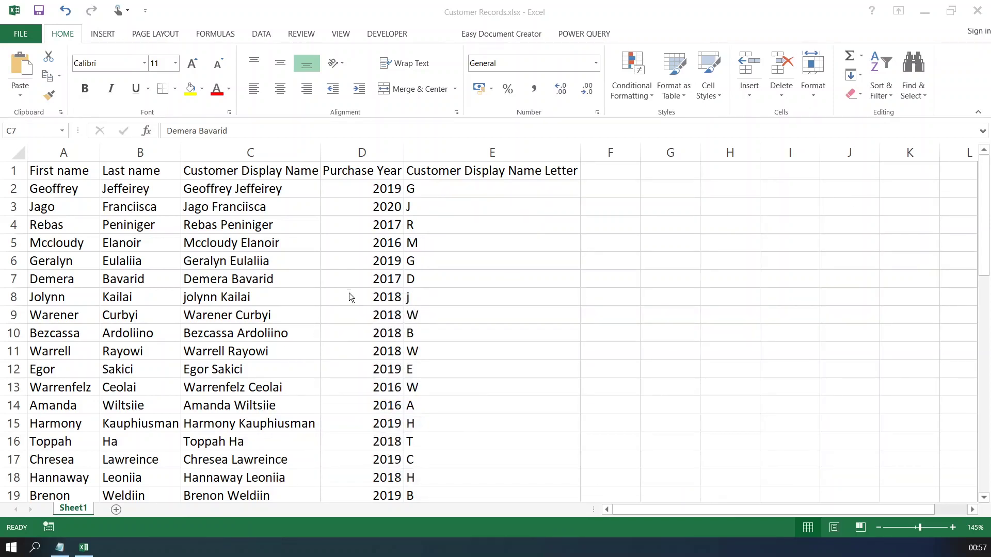
pyautogui.click(54, 174)
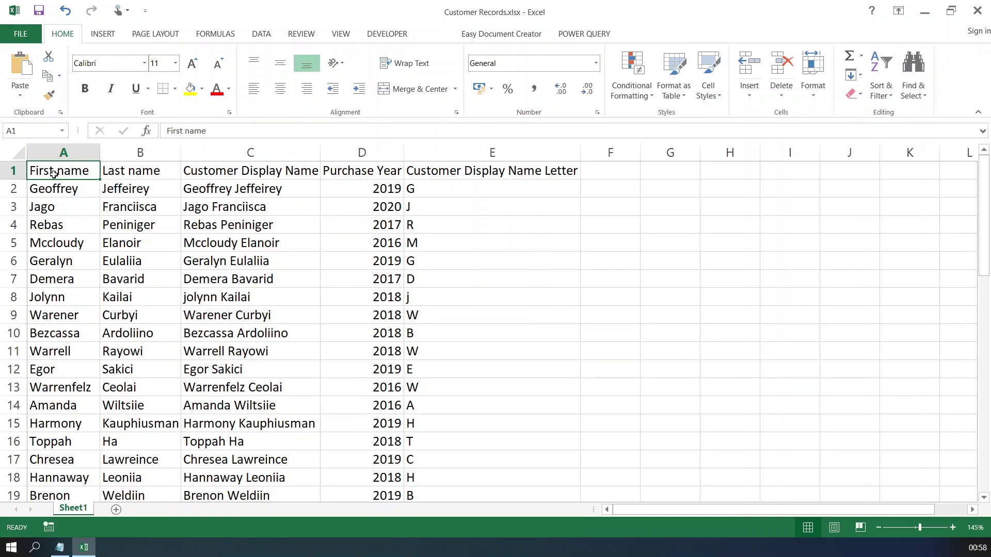
pyautogui.click(135, 172)
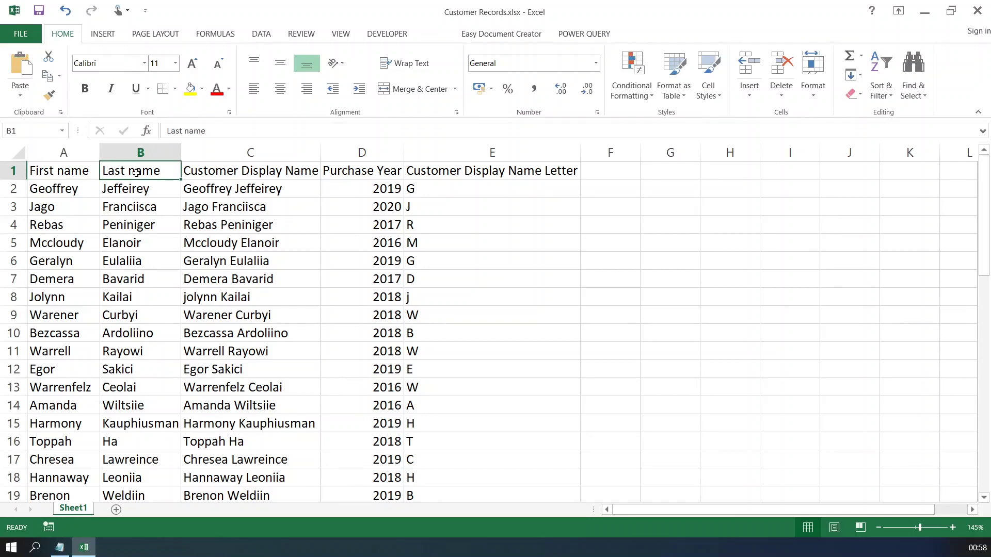
pyautogui.click(257, 175)
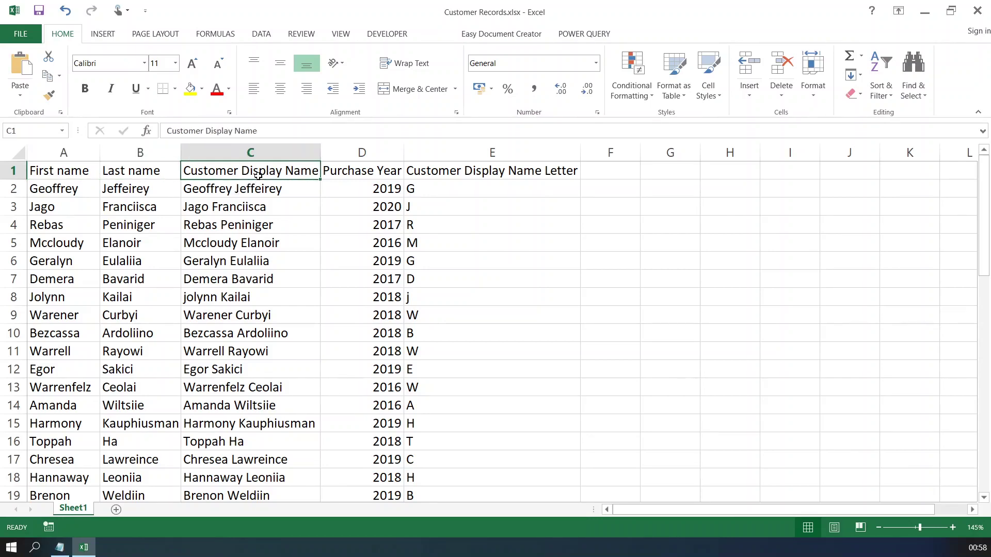
pyautogui.click(362, 174)
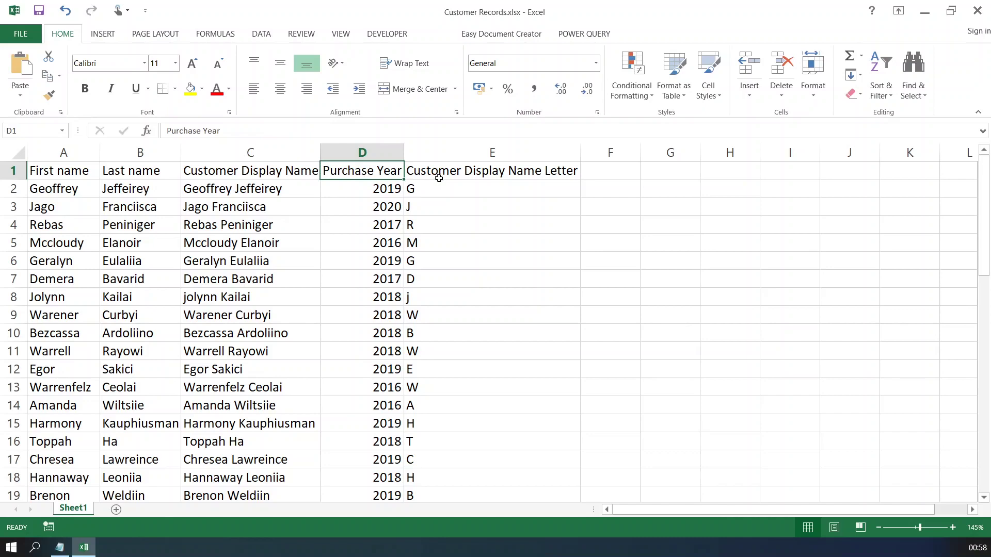
pyautogui.click(455, 176)
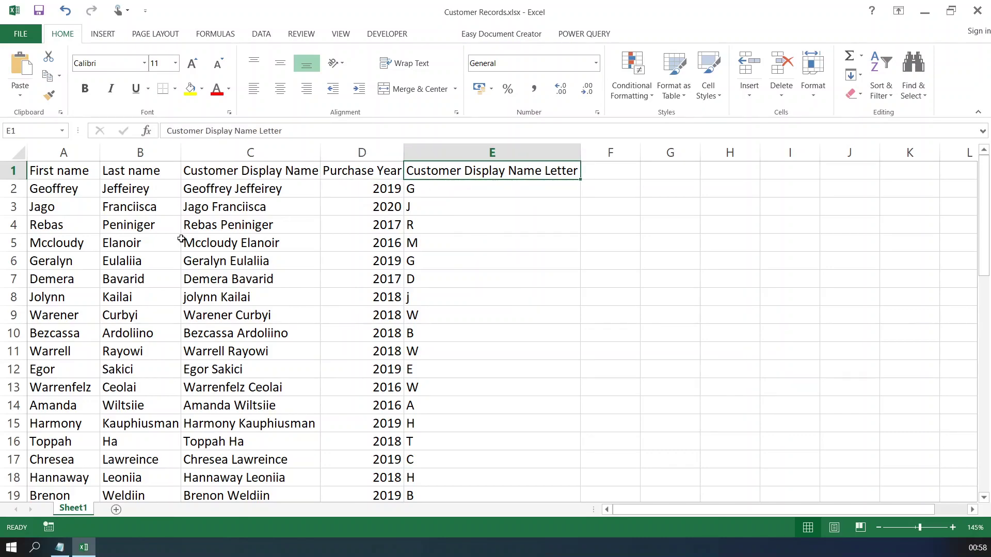
pyautogui.scroll(-9, 181, 241)
pyautogui.scroll(8, 181, 240)
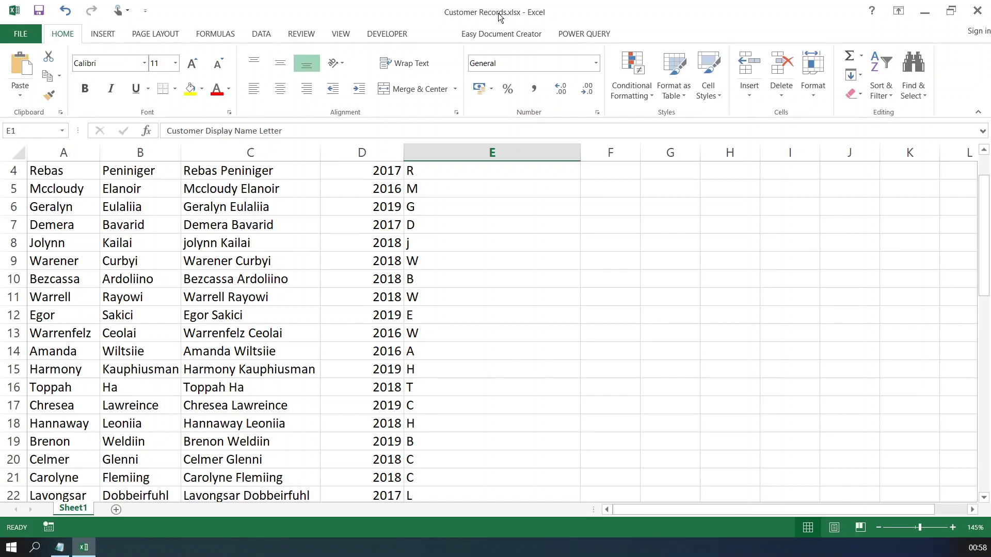
pyautogui.scroll(1, 142, 210)
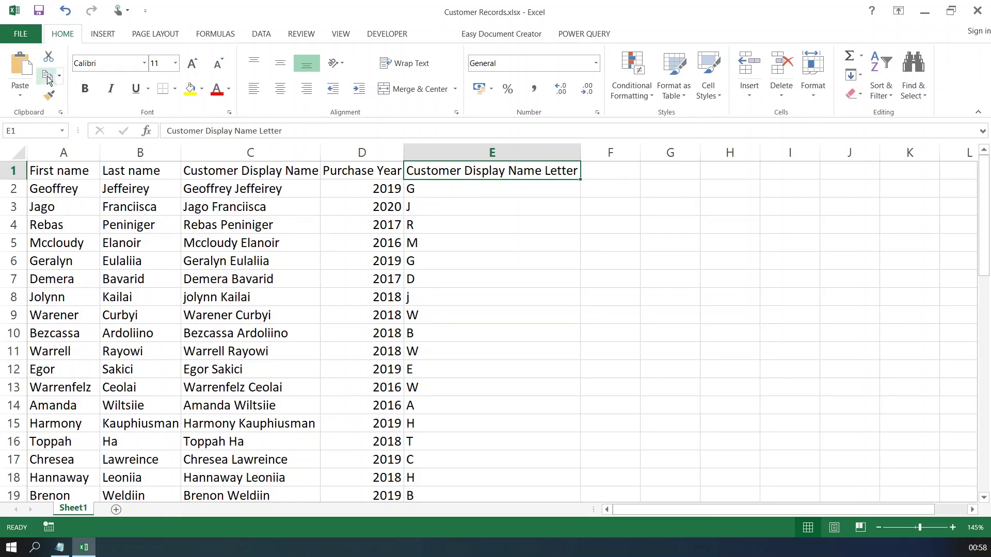
# - Save Customer Records as XML Data (*.xml) in the 07 PowerBI XML Source folder
pyautogui.click(21, 35)
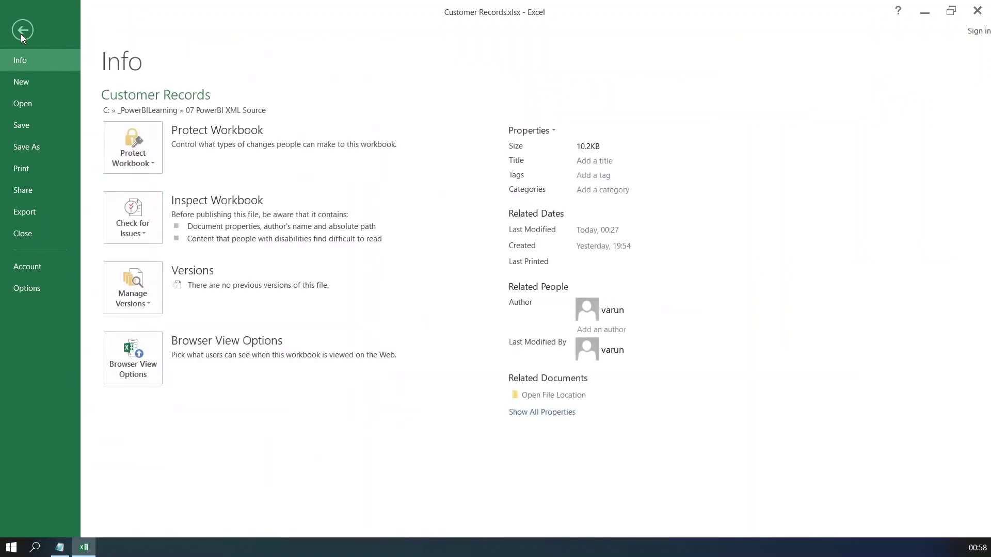
pyautogui.click(26, 150)
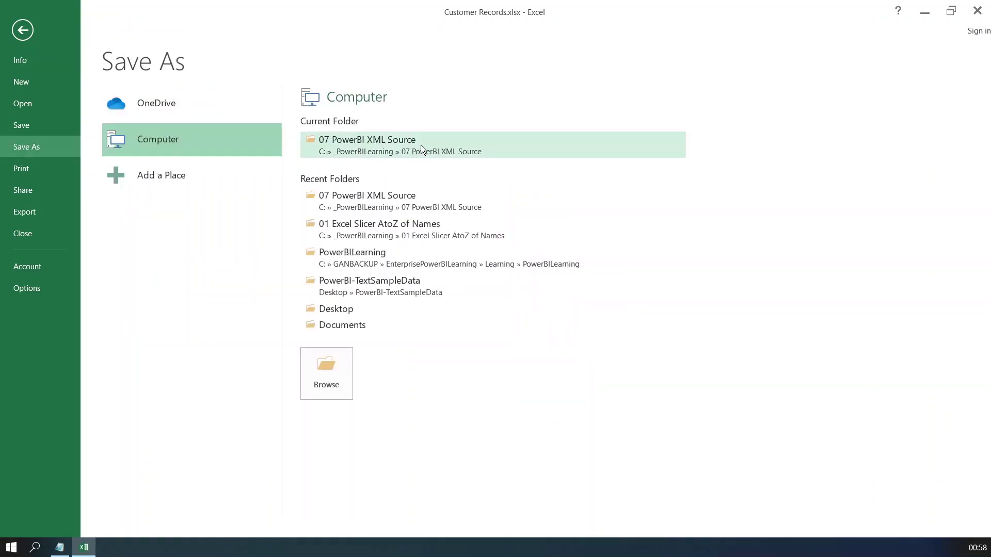
pyautogui.click(421, 148)
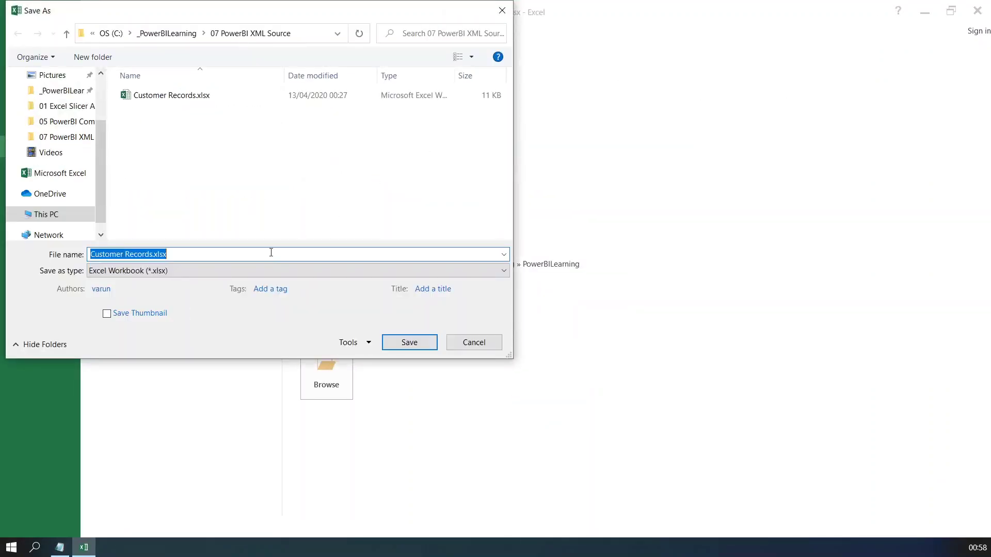
pyautogui.click(136, 272)
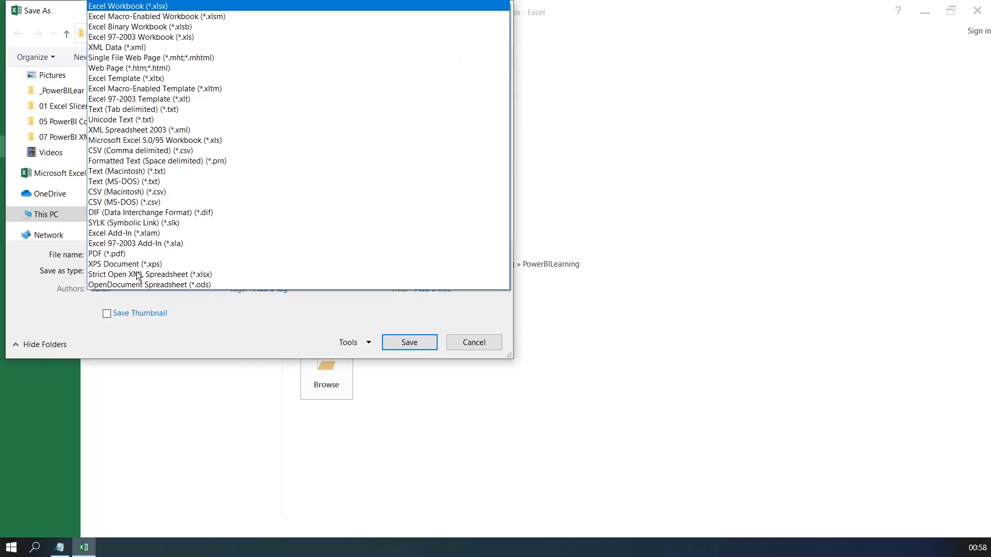
pyautogui.click(107, 48)
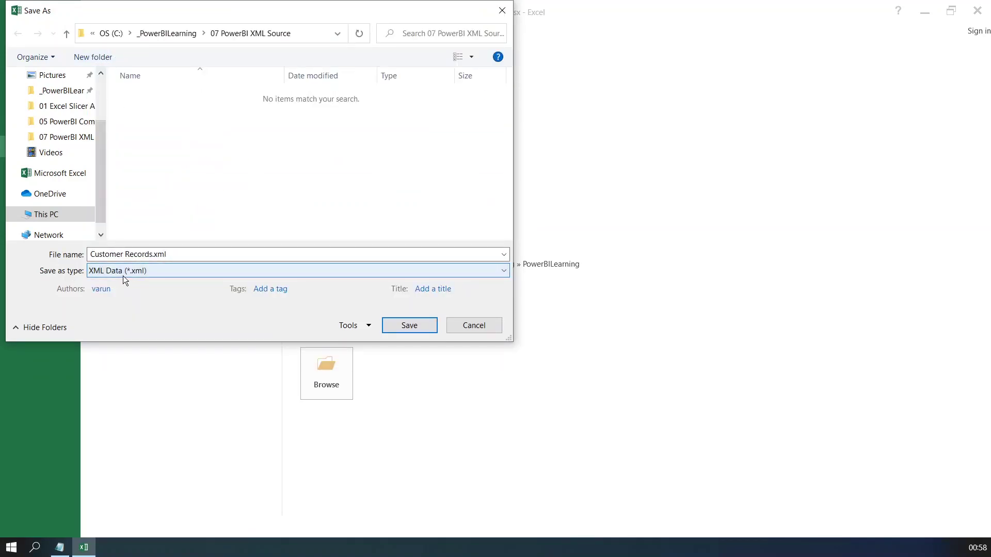
pyautogui.click(160, 254)
pyautogui.hotkey('ctrl', 'a')
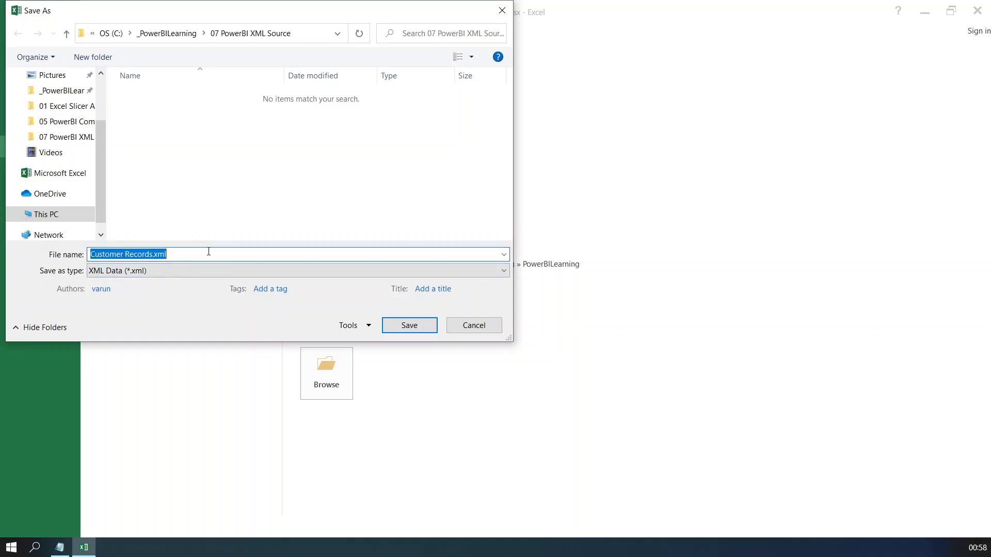
pyautogui.click(193, 253)
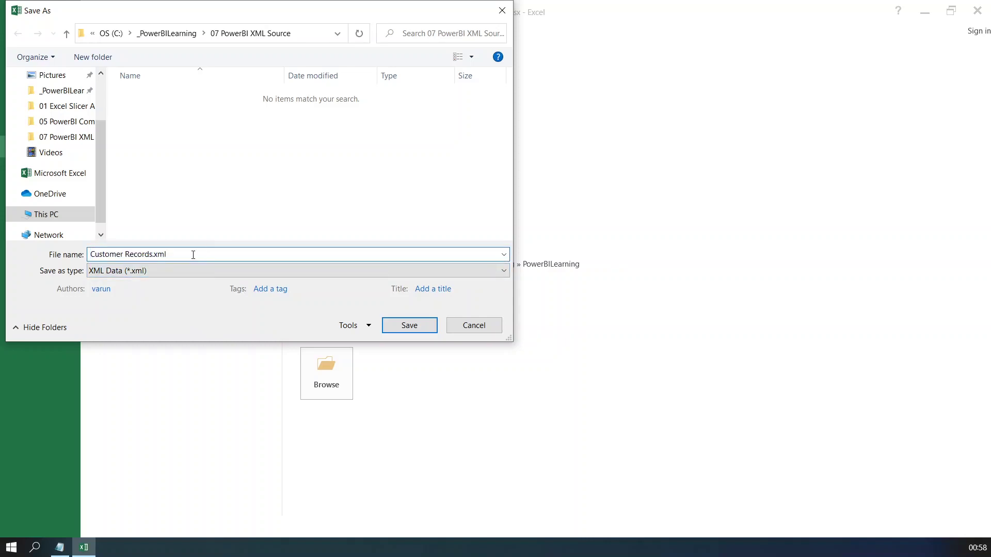
pyautogui.click(409, 325)
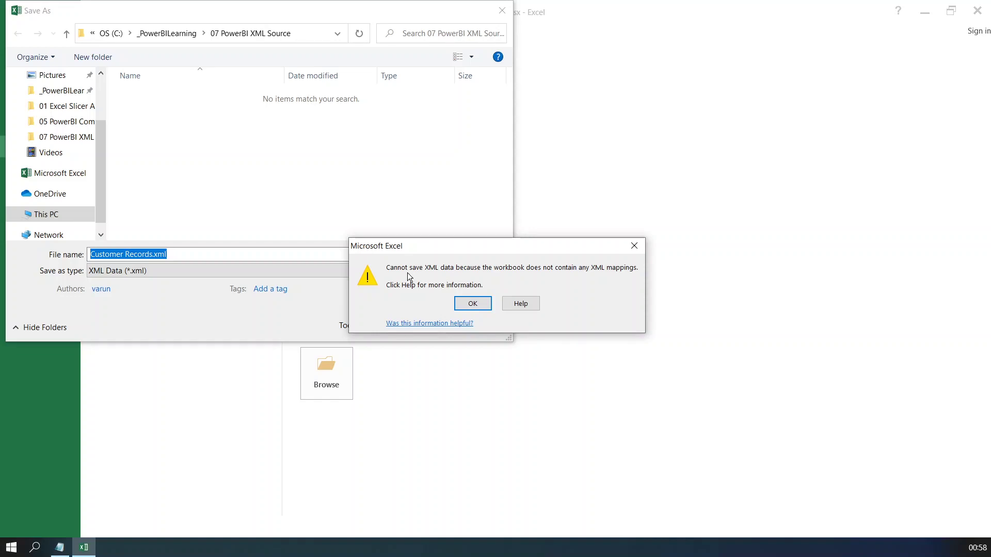
# - Dismiss the no-XML-mappings error, cancel Save As, and check that the sheet's data ends at row 50
pyautogui.click(472, 306)
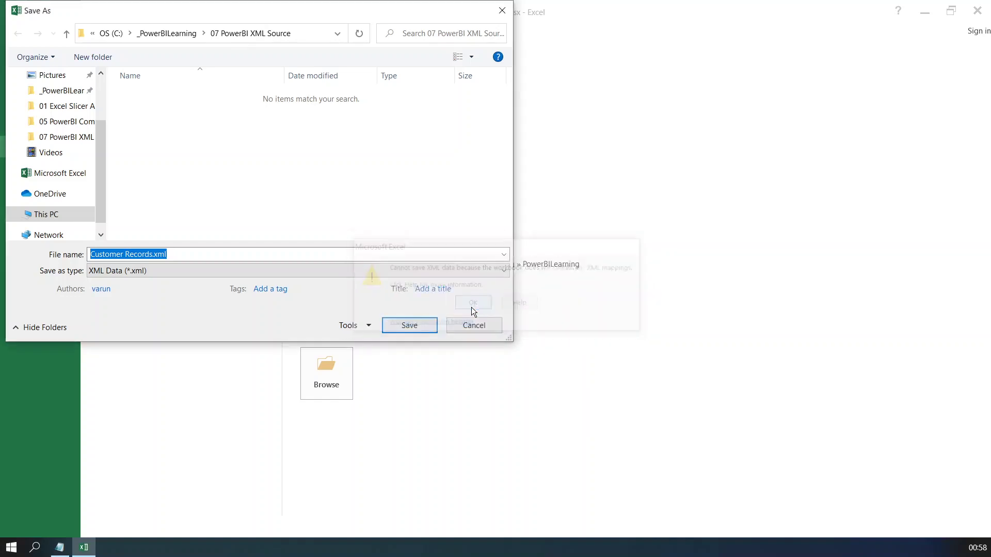
pyautogui.click(474, 324)
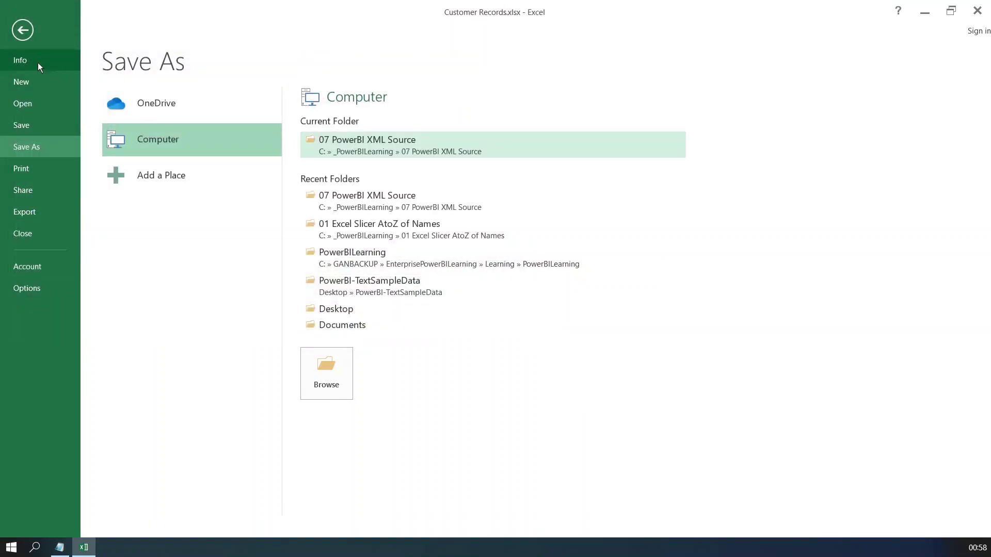
pyautogui.click(23, 30)
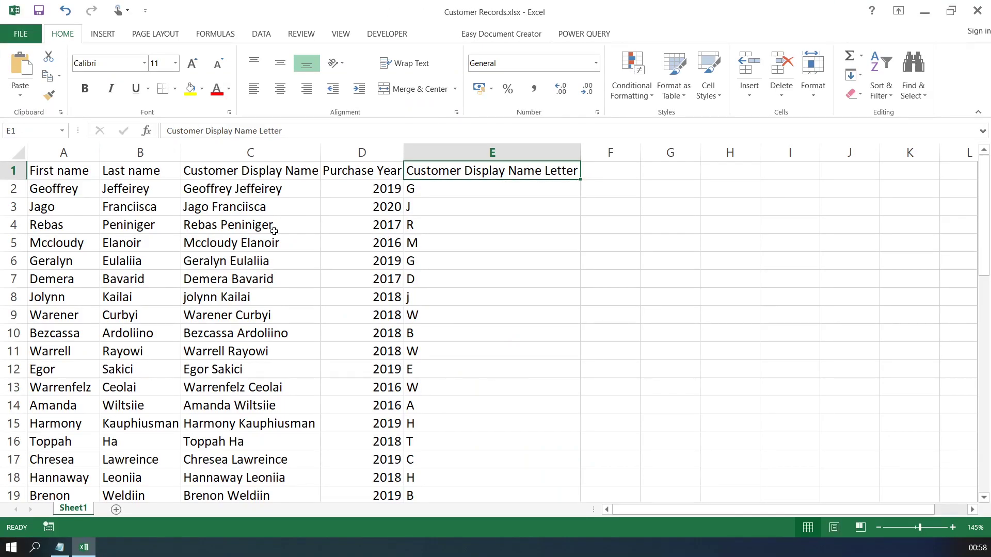
pyautogui.scroll(-16, 273, 230)
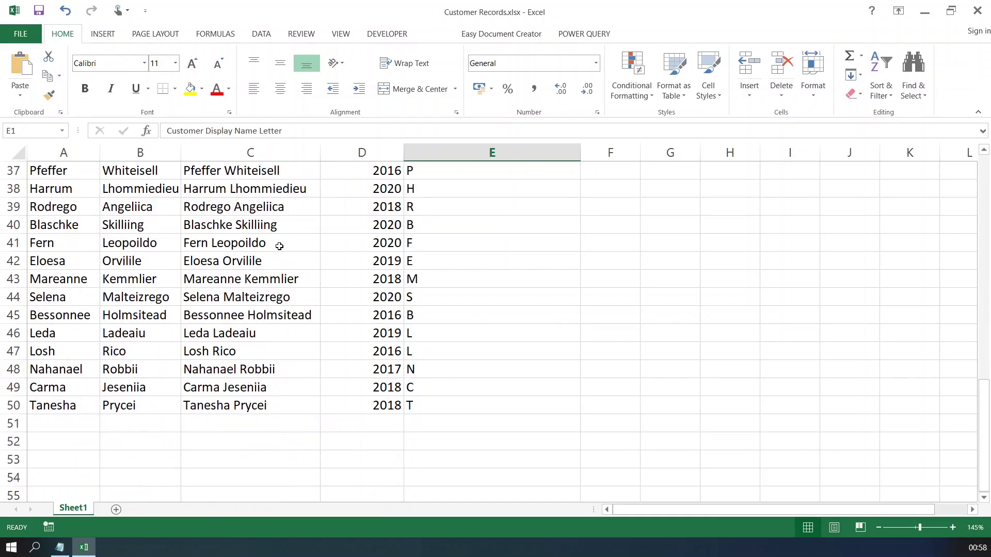
pyautogui.scroll(10, 279, 241)
pyautogui.scroll(6, 279, 242)
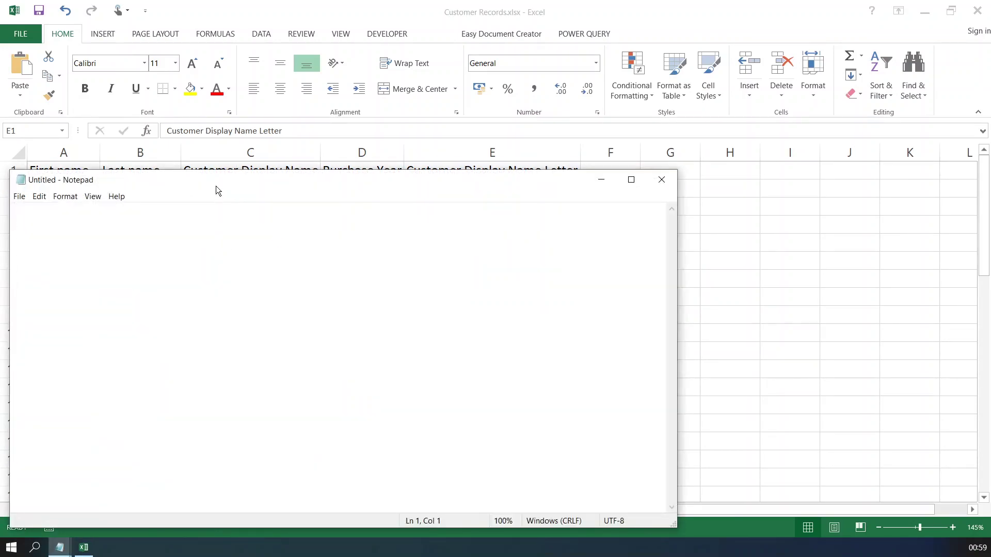
# - In Notepad, type the start of the declaration, <?xml version="1.0" encoding, fixing typos
pyautogui.moveTo(216, 186); pyautogui.dragTo(252, 159)
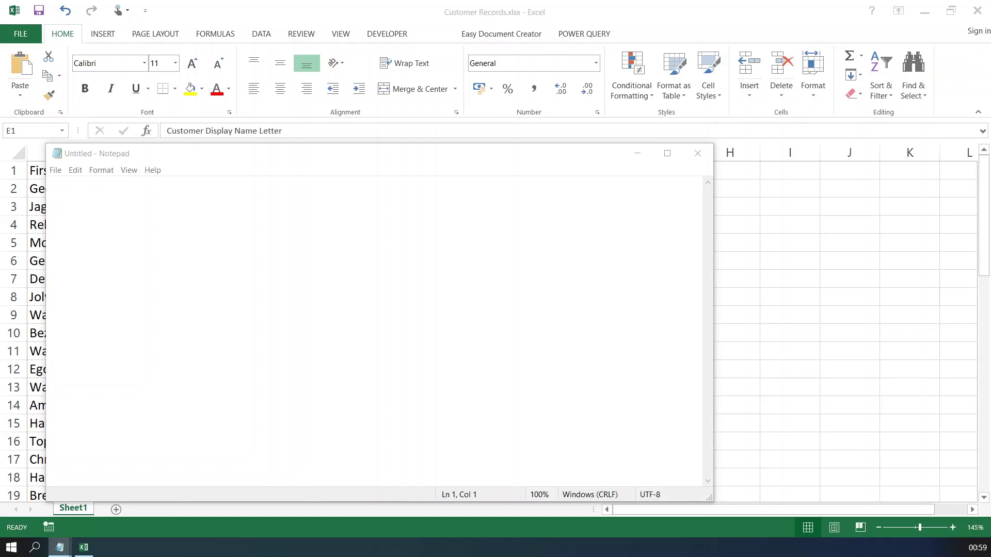
pyautogui.click(139, 208)
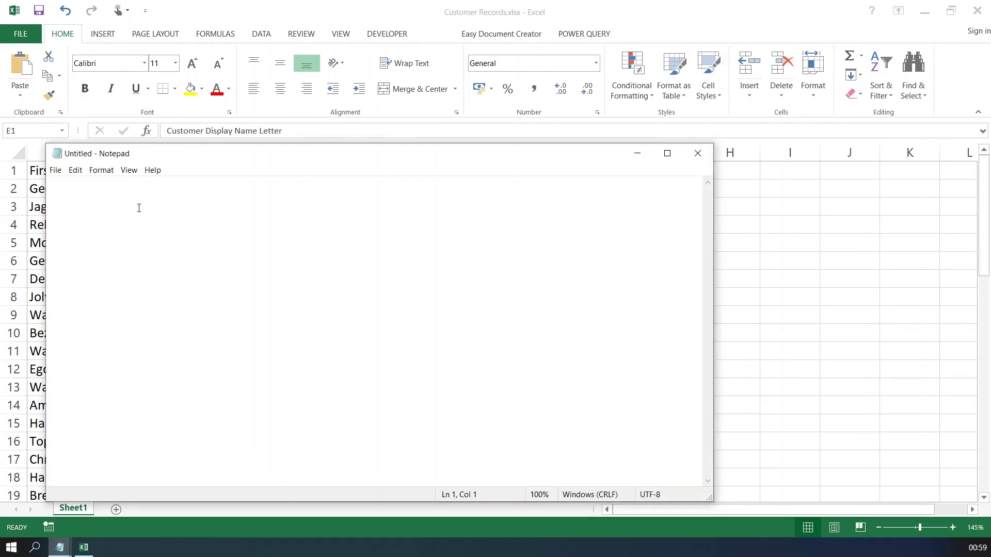
pyautogui.write('<?xml verion')
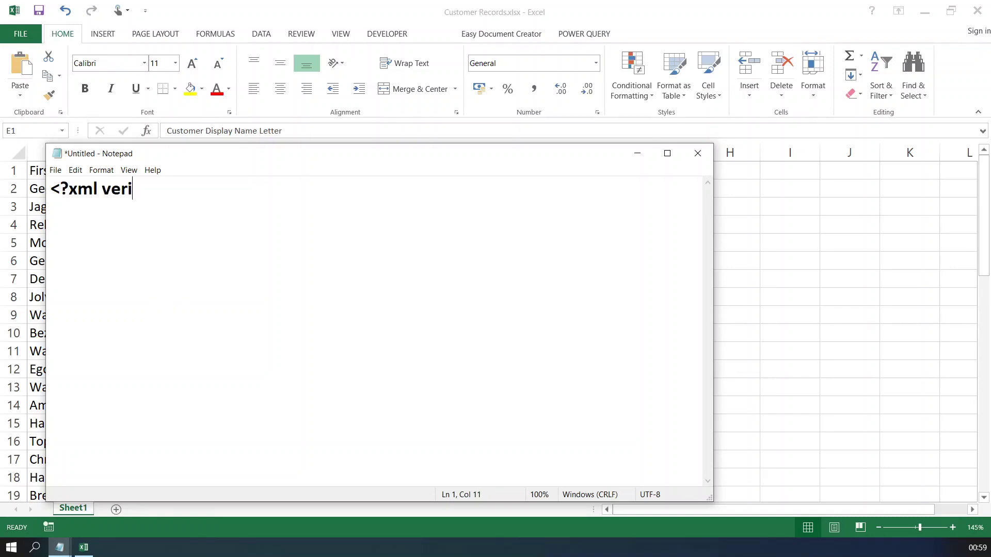
pyautogui.press('BackSpace')
pyautogui.press('BackSpace')
pyautogui.press('BackSpace')
pyautogui.write('sion=!1.0"')
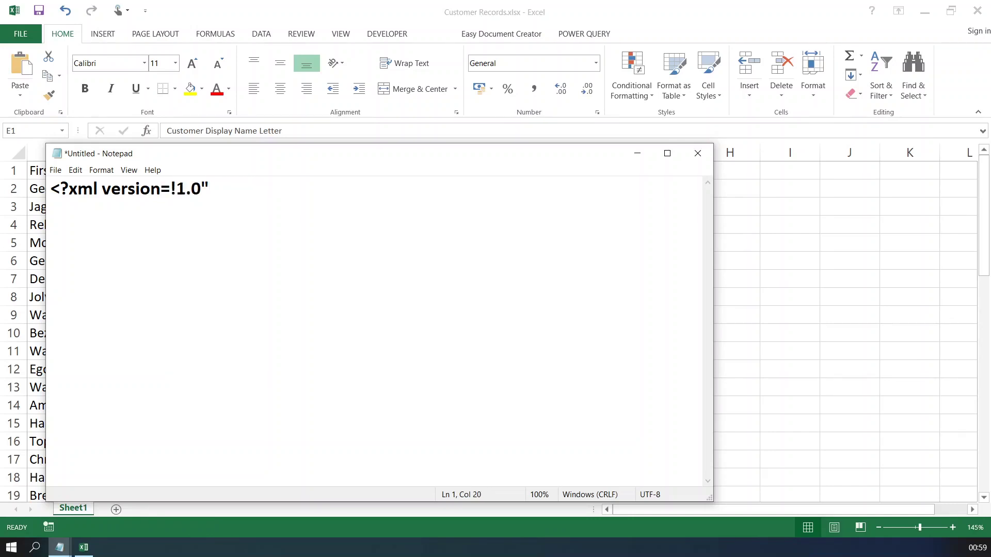
pyautogui.write(' encoding')
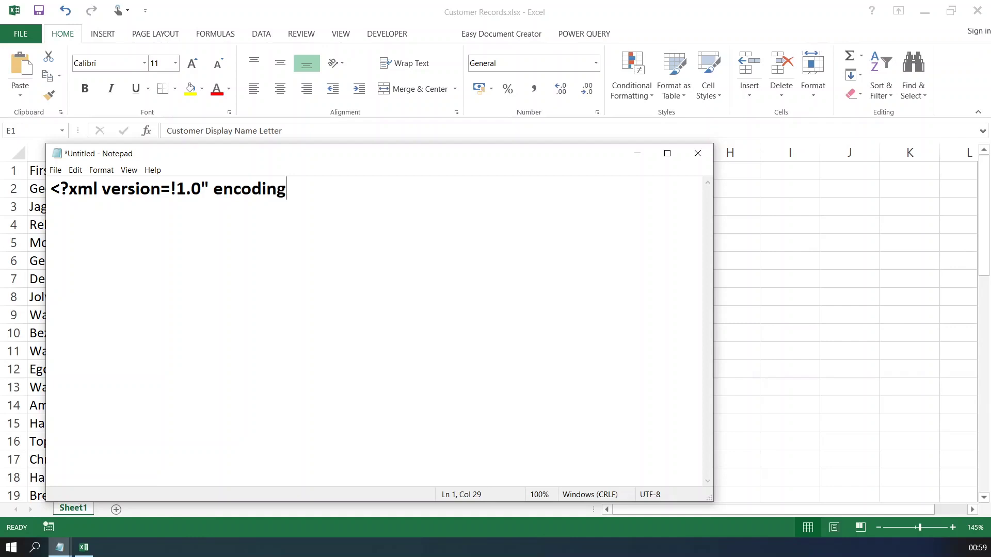
pyautogui.press('Left')
pyautogui.press('Left')
pyautogui.press('Left')
pyautogui.press('Left')
pyautogui.press('Left')
pyautogui.press('Left')
pyautogui.press('Left')
pyautogui.press('Left')
pyautogui.press('Left')
pyautogui.press('Left')
pyautogui.press('Left')
pyautogui.press('Left')
pyautogui.press('Left')
pyautogui.press('Left')
pyautogui.press('Delete')
pyautogui.write('"')
# - Finish the declaration with =UTF-8" ?> and move to a new second line
pyautogui.click(289, 189)
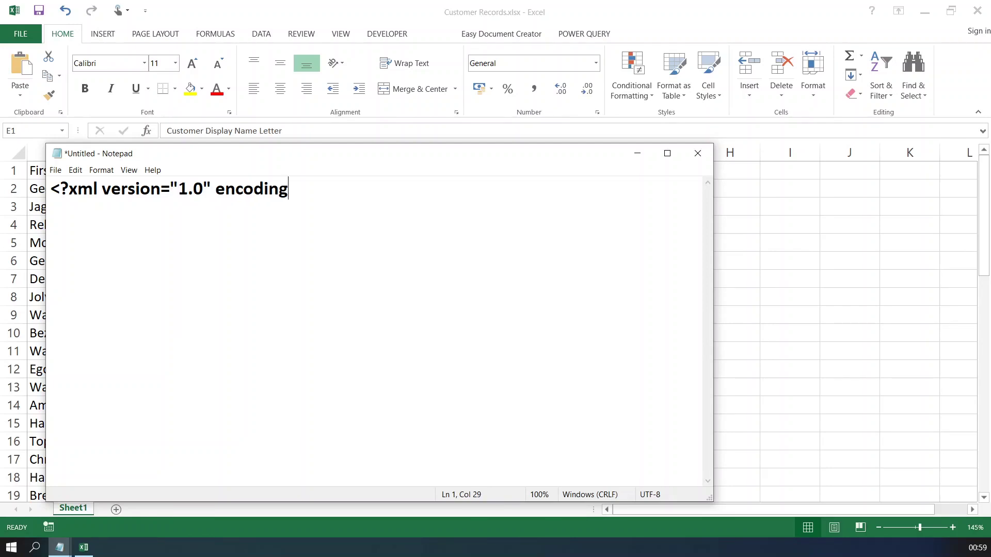
pyautogui.write('=UTF-8" ?>')
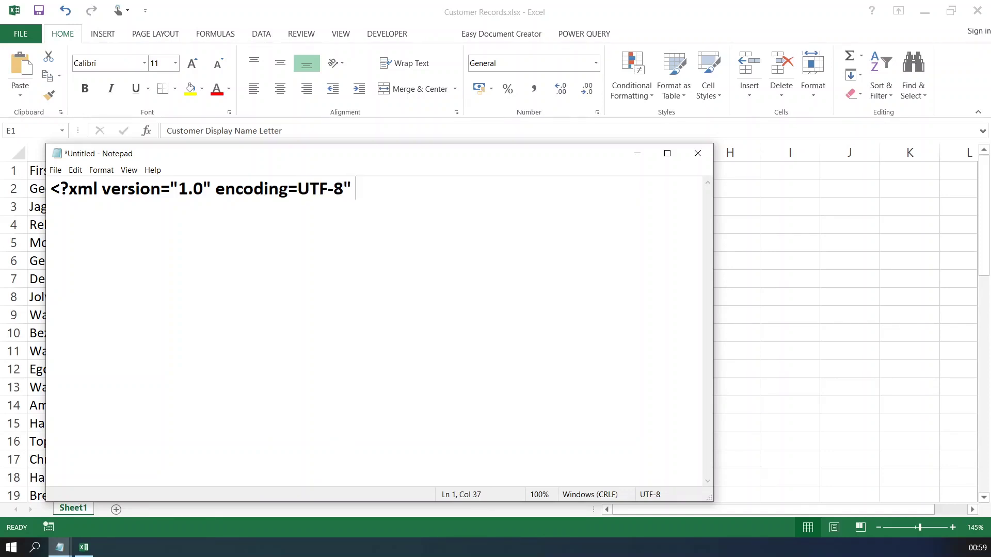
pyautogui.press('Return')
pyautogui.press('Up')
pyautogui.hotkey('shift', 'End')
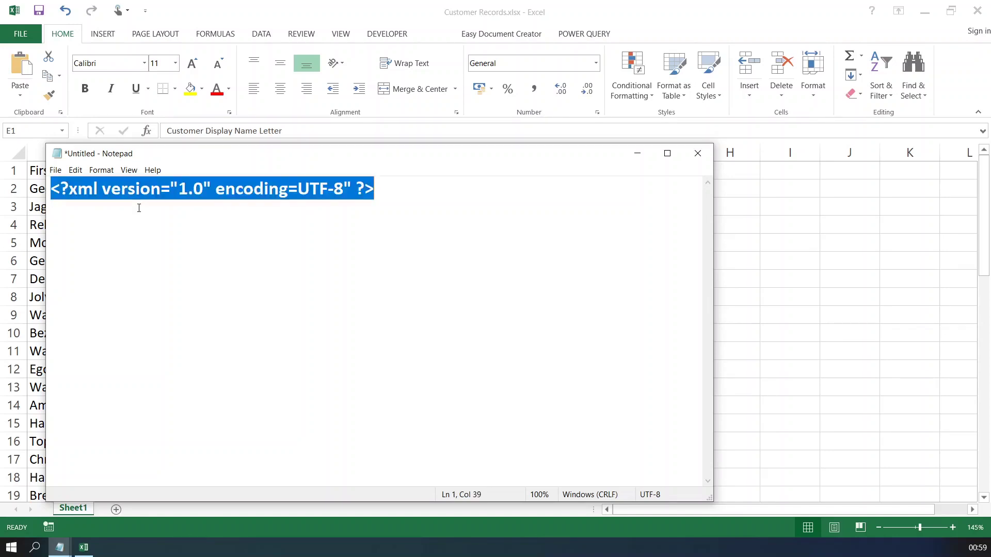
pyautogui.press('Right')
pyautogui.press('Down')
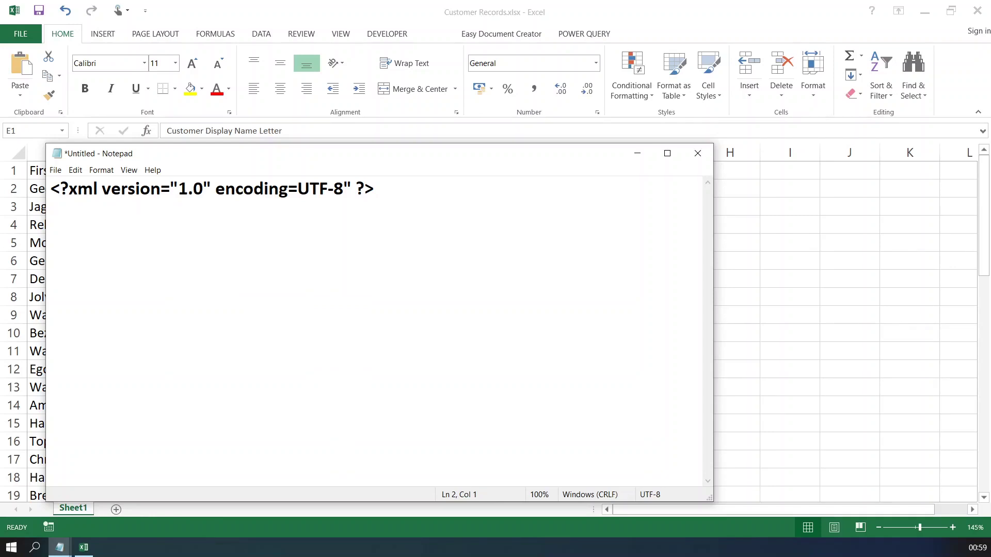
# - Add a <root> and </root> pair with blank lines between them
pyautogui.write('<ROOT')
pyautogui.press('BackSpace')
pyautogui.press('BackSpace')
pyautogui.press('BackSpace')
pyautogui.press('BackSpace')
pyautogui.write('root>')
pyautogui.press('Return')
pyautogui.press('Return')
pyautogui.press('Return')
pyautogui.write('</root')
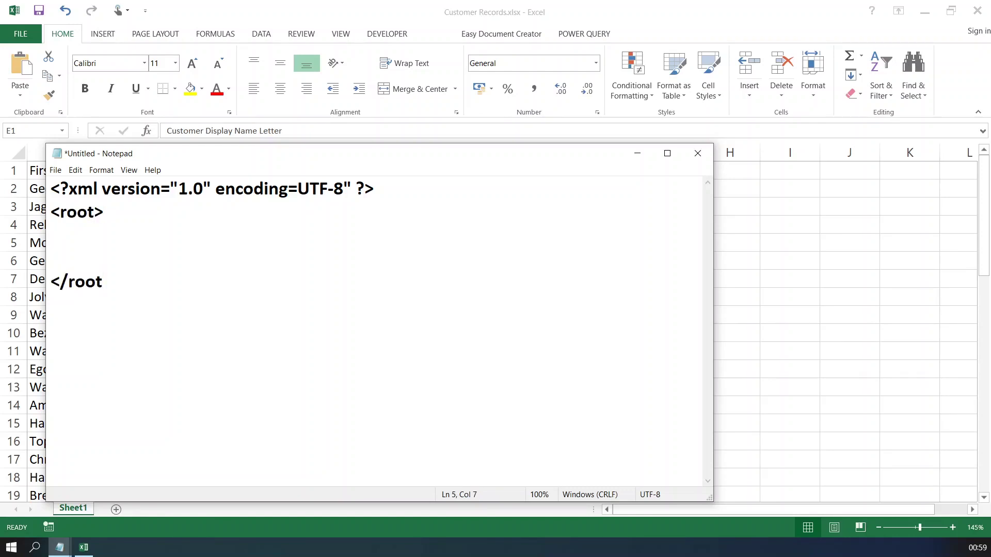
pyautogui.write('>')
pyautogui.press('Left')
pyautogui.press('Left')
pyautogui.press('Left')
pyautogui.press('Left')
pyautogui.press('Up')
pyautogui.press('Up')
pyautogui.press('Return')
pyautogui.press('Up')
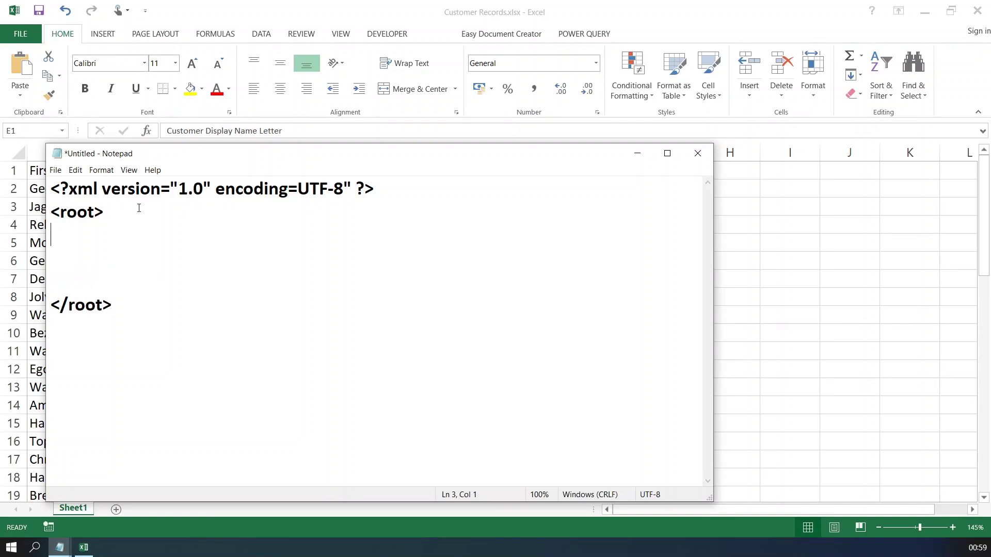
# - Insert <record> and </record> tags inside root and indent them with Tab
pyautogui.write('<record>')
pyautogui.press('Return')
pyautogui.press('Return')
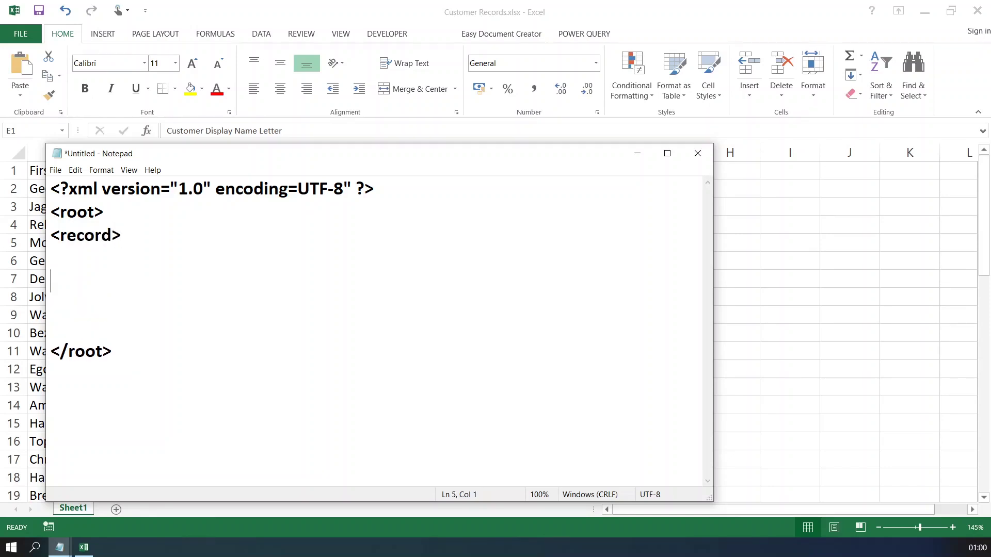
pyautogui.write('</record')
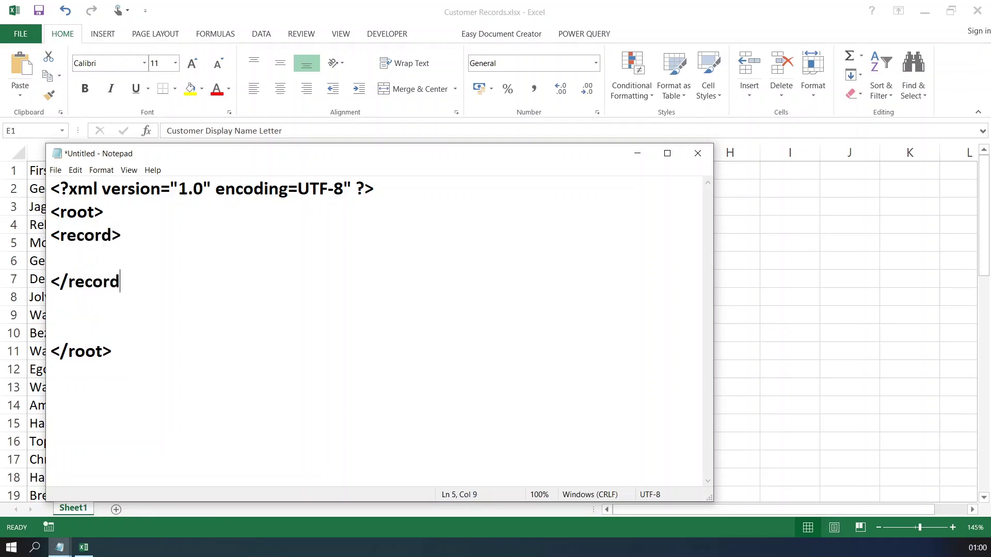
pyautogui.write('>')
pyautogui.press('Up')
pyautogui.press('Up')
pyautogui.press('Tab')
pyautogui.press('Down')
pyautogui.press('Down')
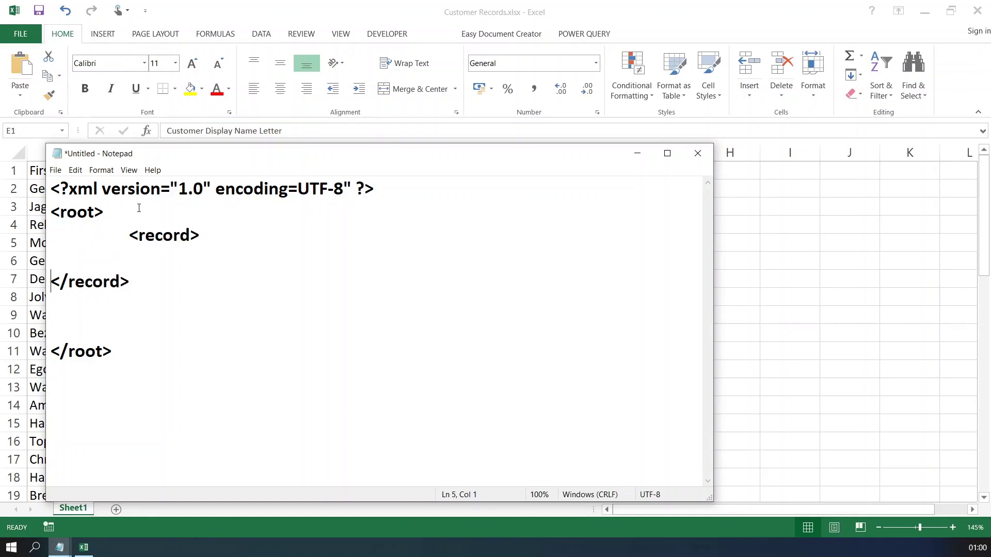
pyautogui.press('Tab')
pyautogui.press('Up')
pyautogui.press('Tab')
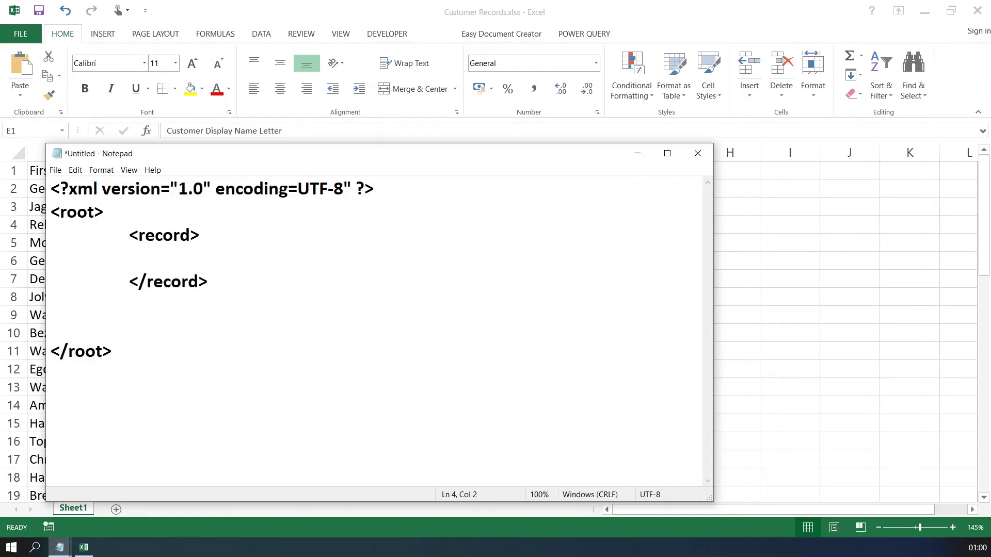
# - Add indented firstname Joe and lastname Bloggs elements inside the record
pyautogui.moveTo(138, 152); pyautogui.dragTo(157, 209)
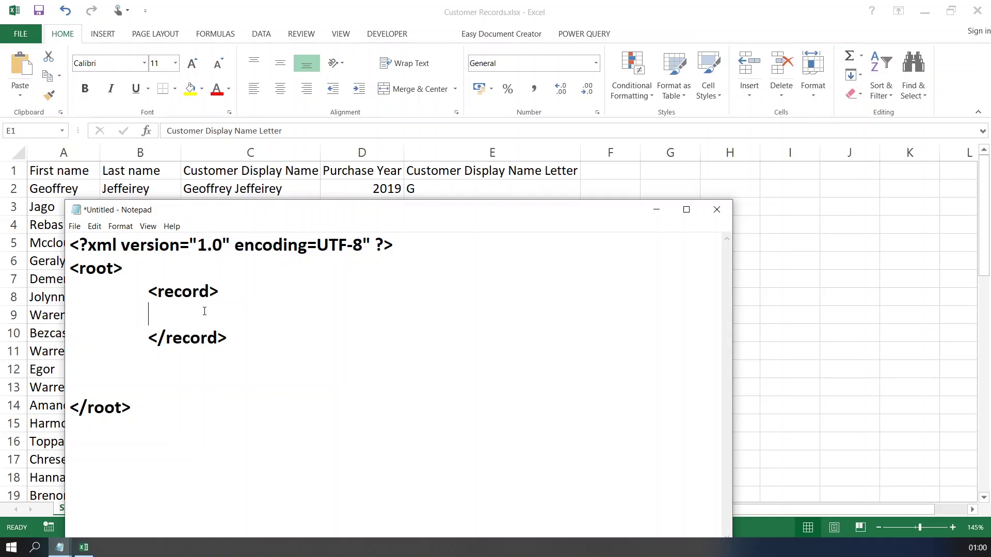
pyautogui.write('<firstname>')
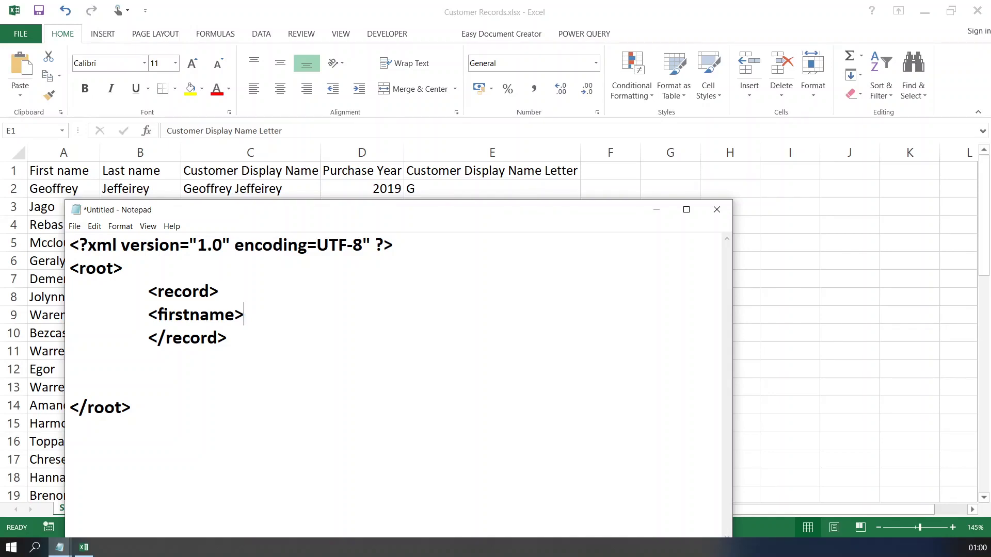
pyautogui.press('Left')
pyautogui.press('Left')
pyautogui.press('Left')
pyautogui.press('Left')
pyautogui.press('Left')
pyautogui.press('BackSpace')
pyautogui.click(245, 315)
pyautogui.write('Joe</')
pyautogui.write('firstname')
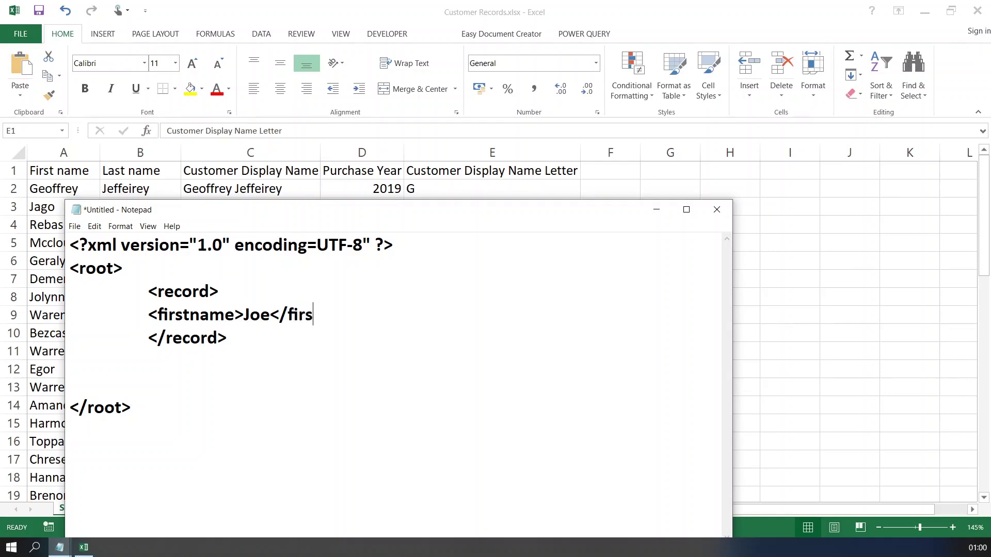
pyautogui.write('>')
pyautogui.press('Return')
pyautogui.press('Tab')
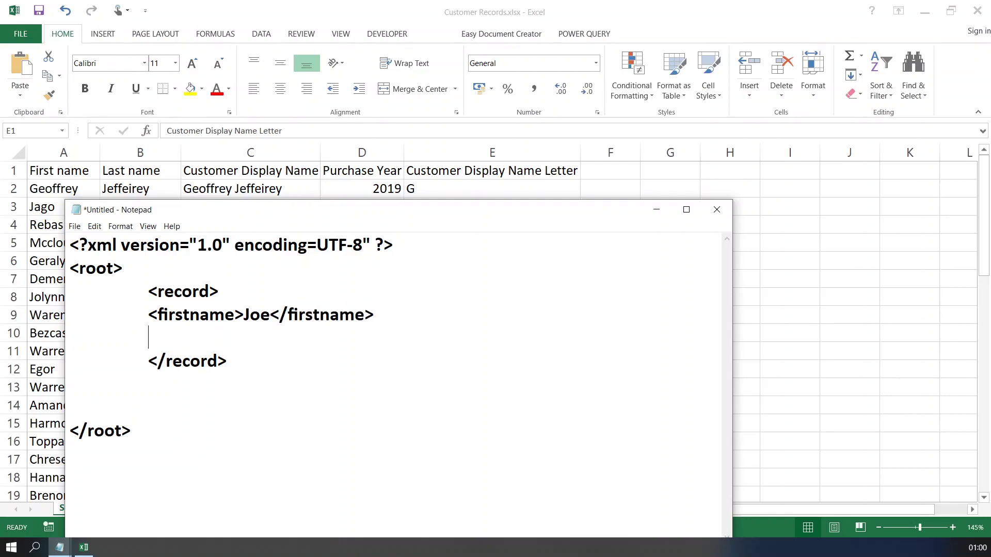
pyautogui.write('<lastname')
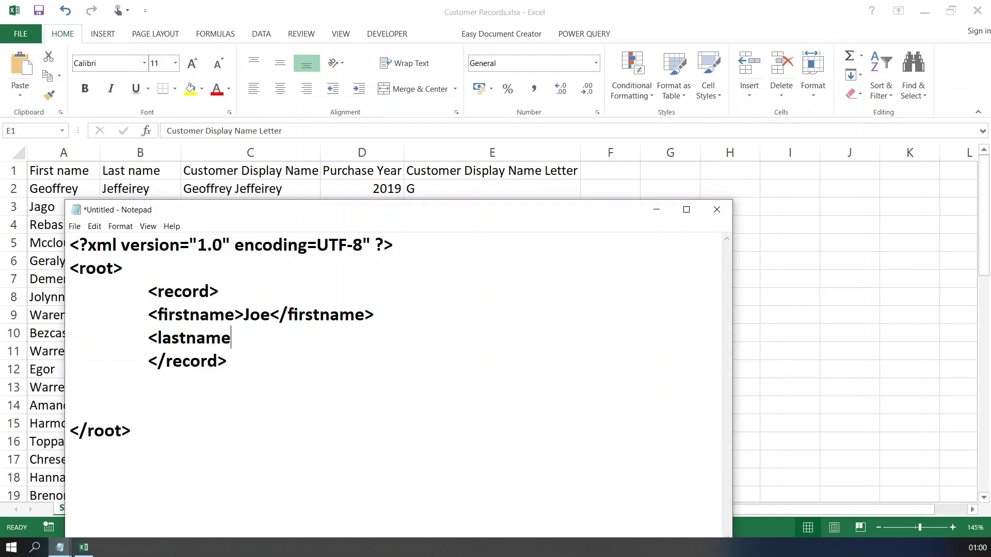
pyautogui.write('>Bloggs')
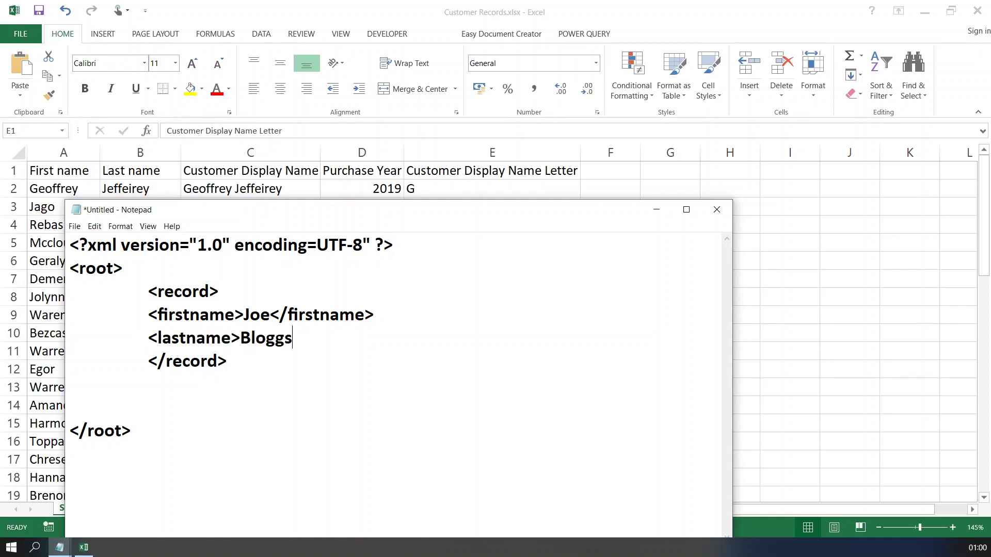
pyautogui.write('</lastname>')
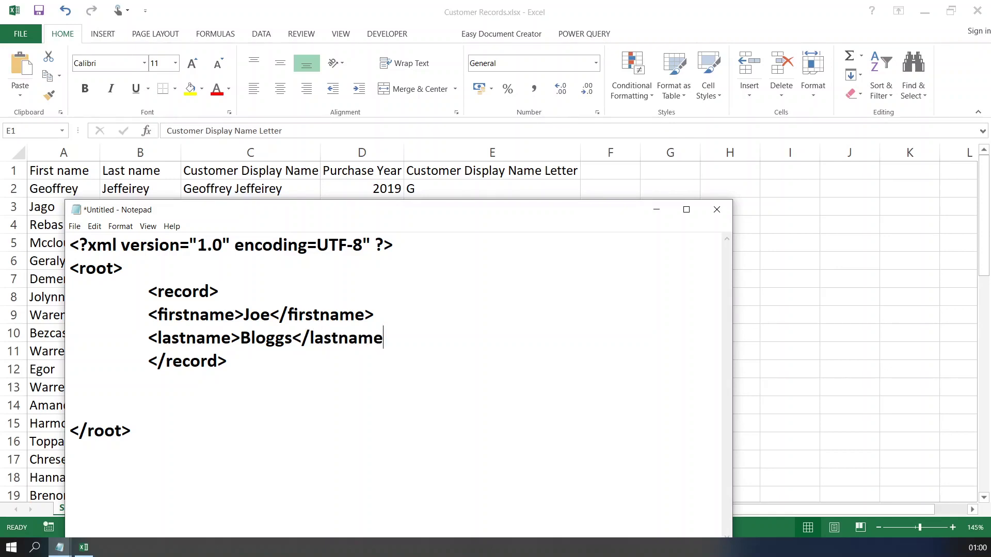
pyautogui.press('Return')
pyautogui.press('Tab')
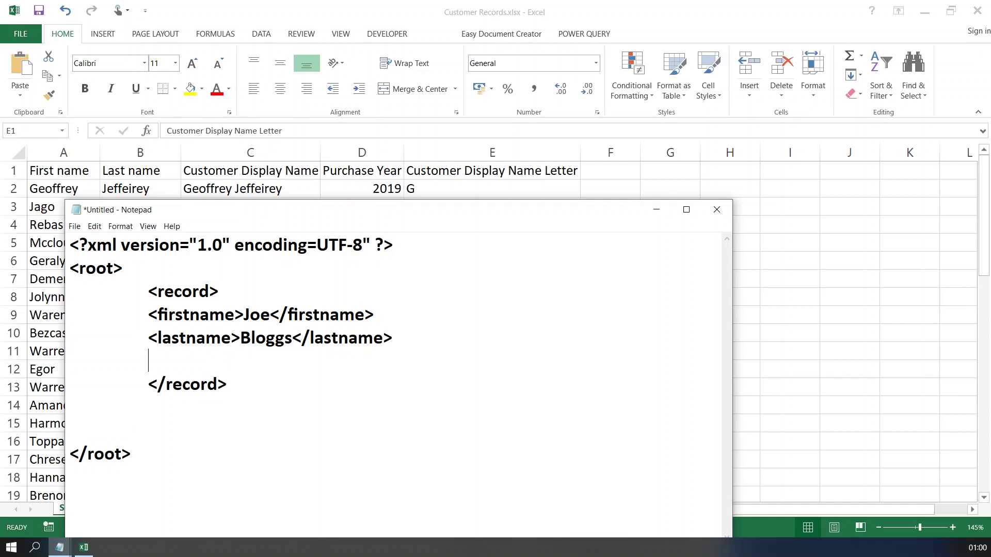
# - Add customerdisplayname Joe Bloggs, purchaseyear 2019 and customerinitial J elements
pyautogui.write('<customer')
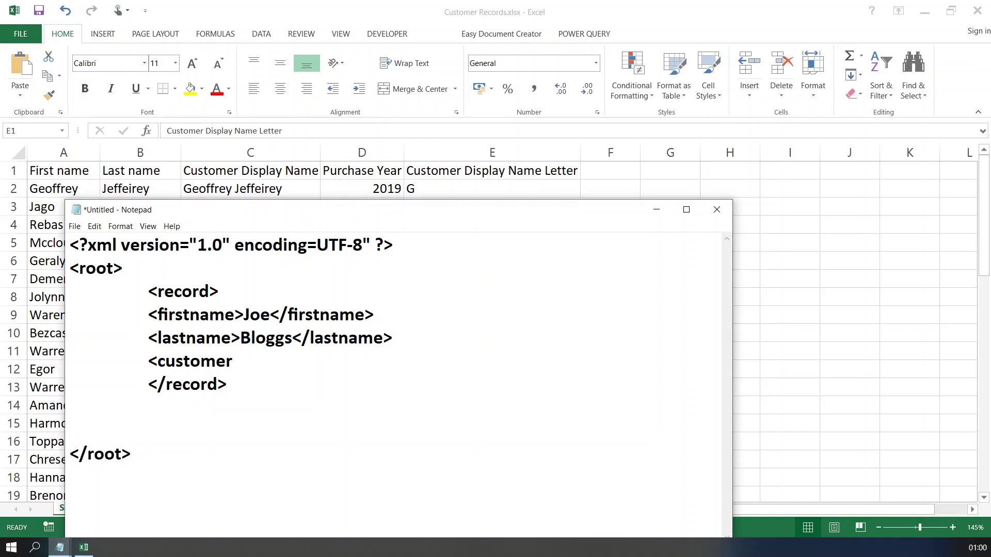
pyautogui.write('displayname')
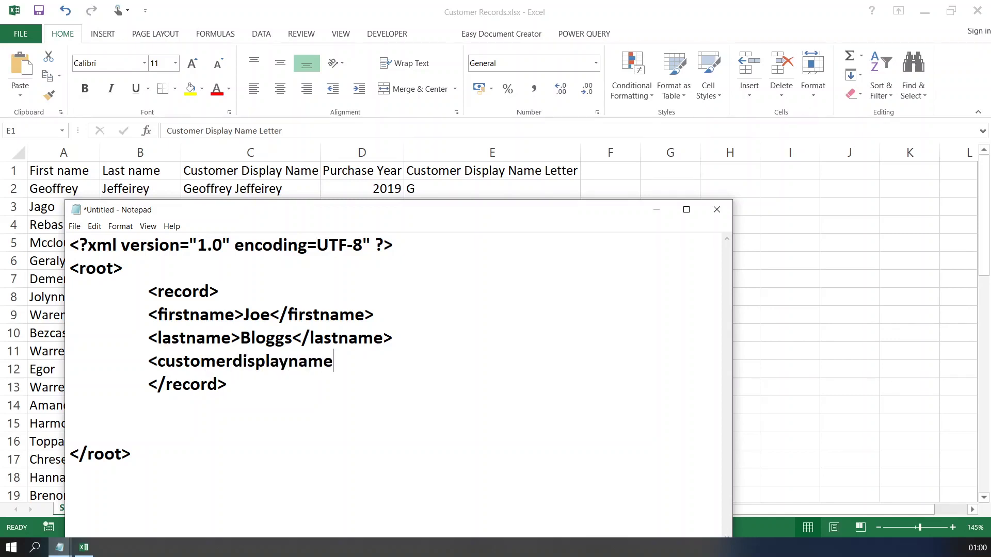
pyautogui.write('>Joe Bloggs')
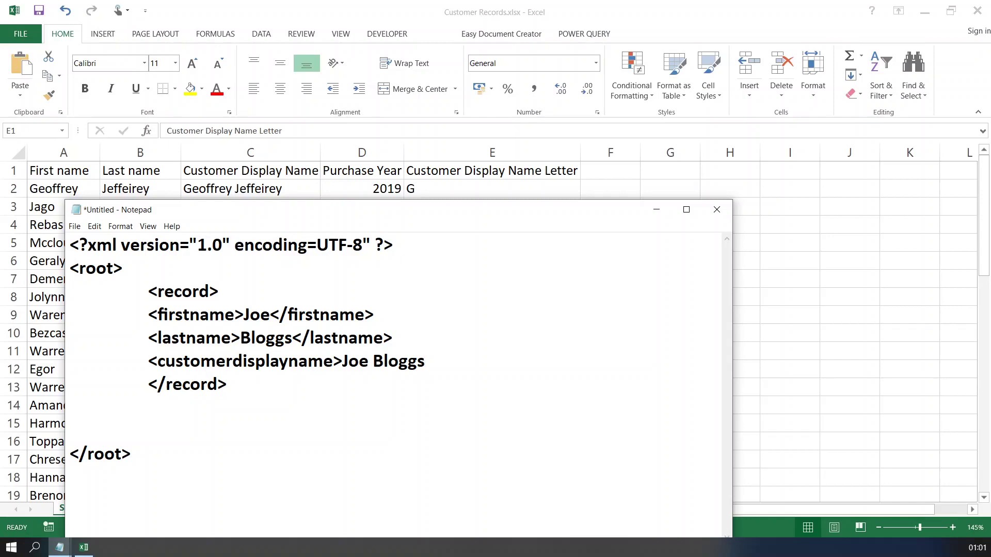
pyautogui.write('<customerdispla')
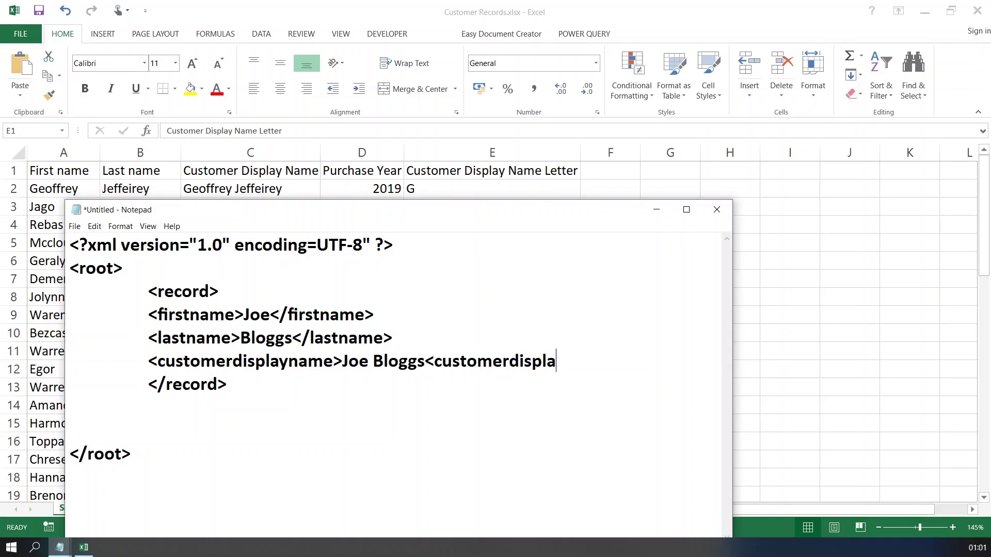
pyautogui.write('yname>')
pyautogui.press('Return')
pyautogui.press('Tab')
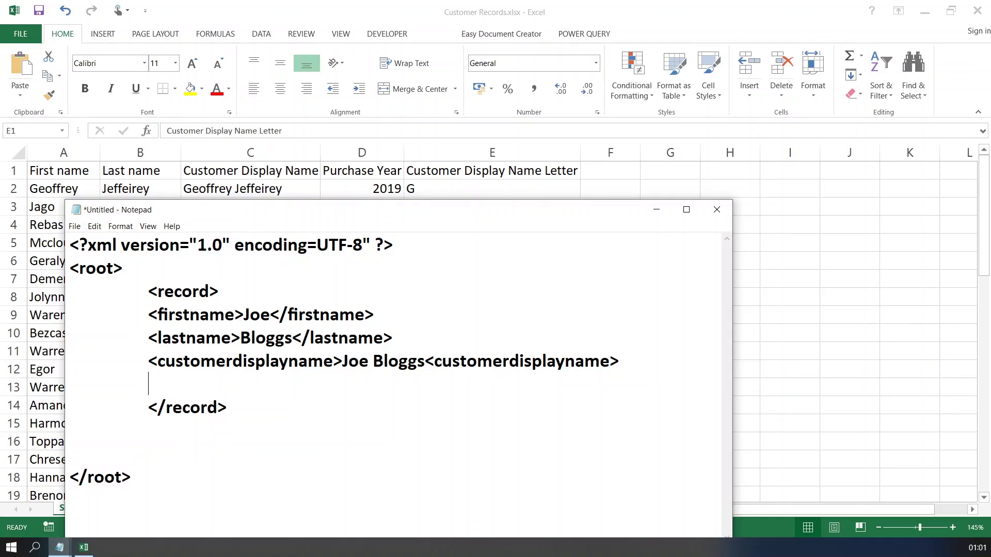
pyautogui.write('<purchaseyear')
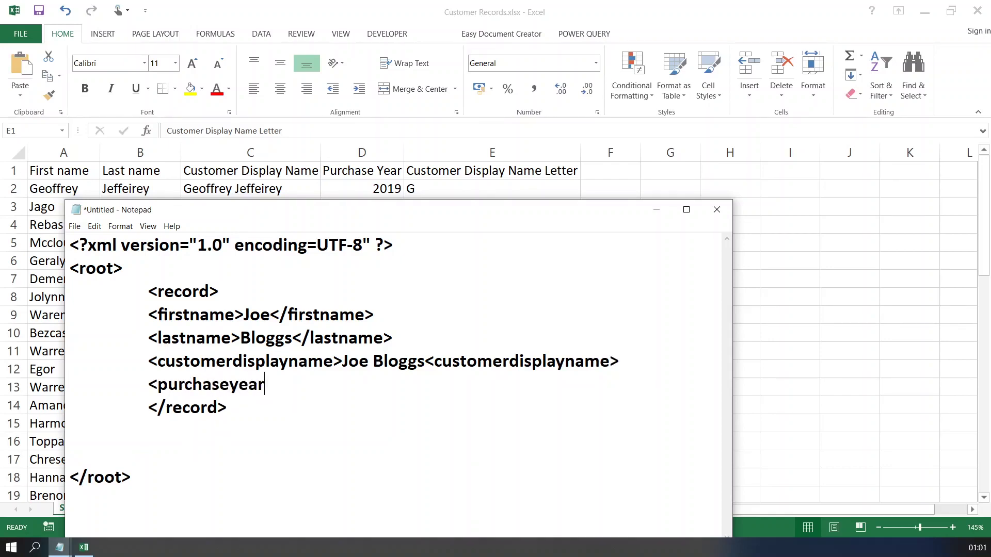
pyautogui.write('>2019</pur')
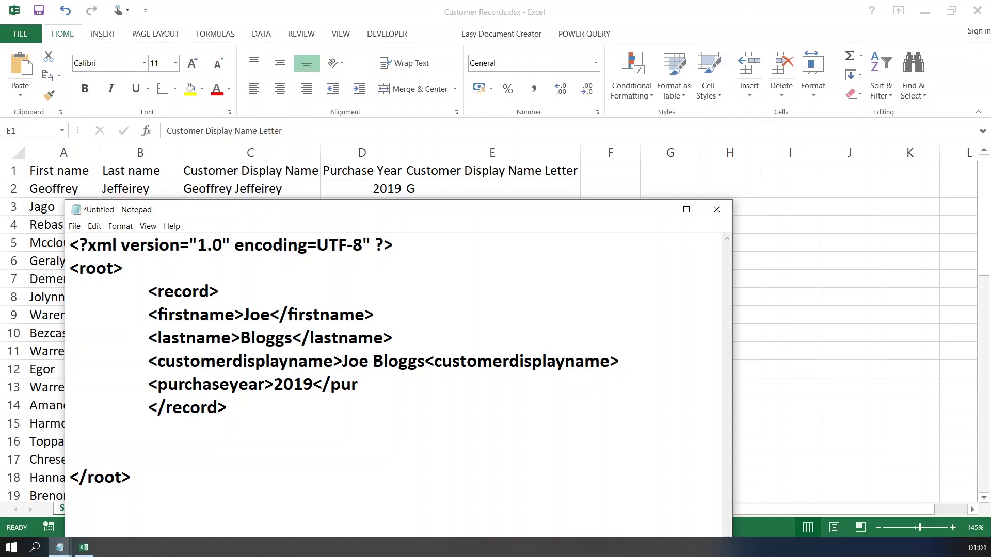
pyautogui.write('chaseyear')
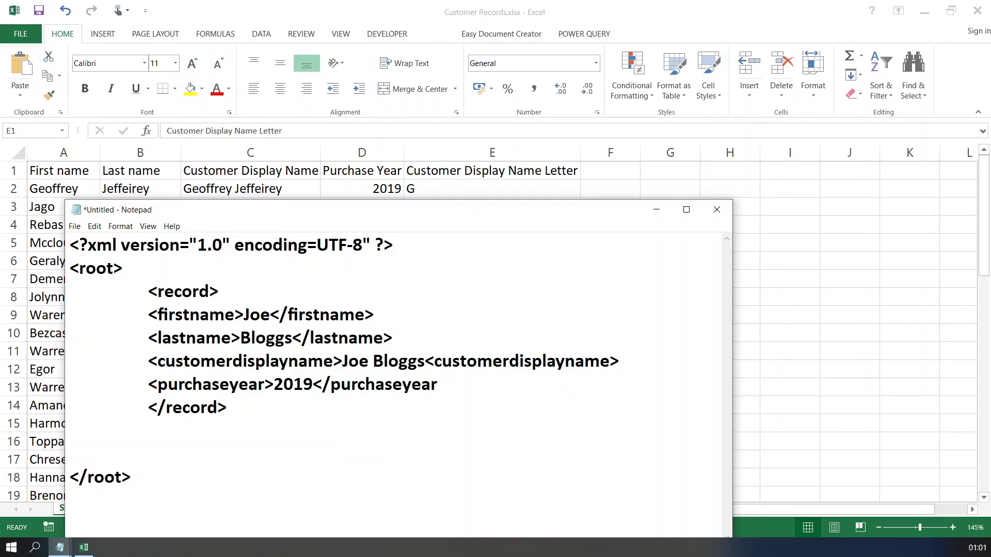
pyautogui.write('>')
pyautogui.press('Return')
pyautogui.press('Tab')
pyautogui.write('<customer')
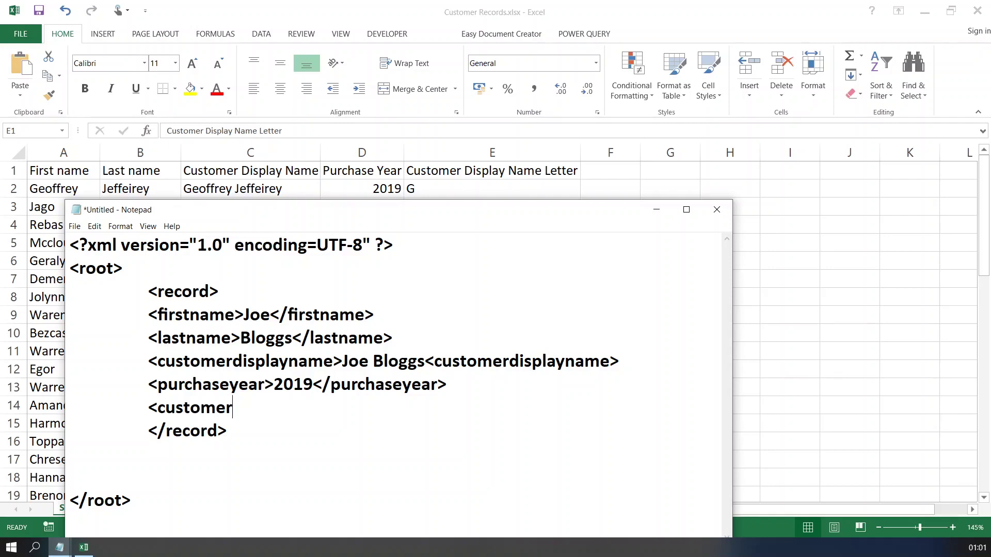
pyautogui.write('initial>J')
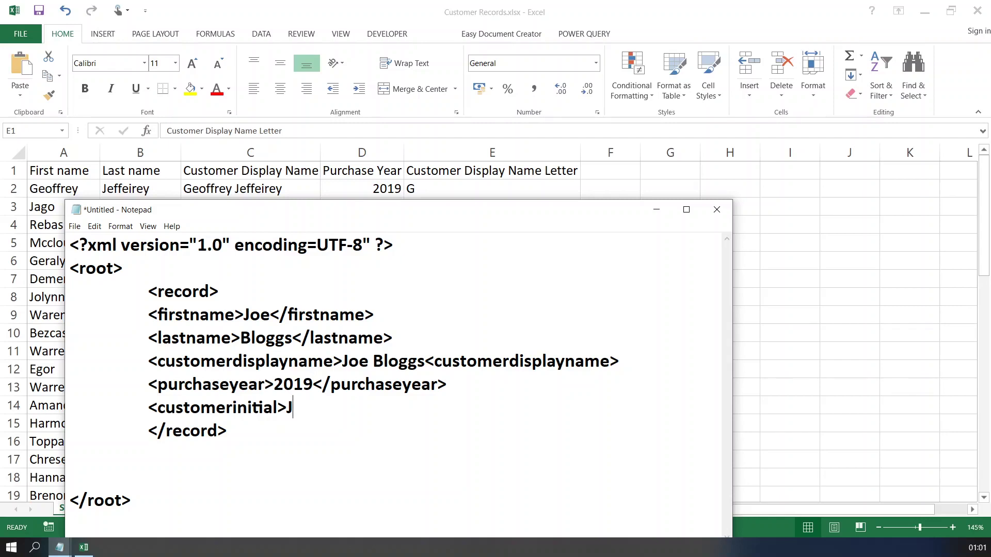
pyautogui.write('</customerinitial')
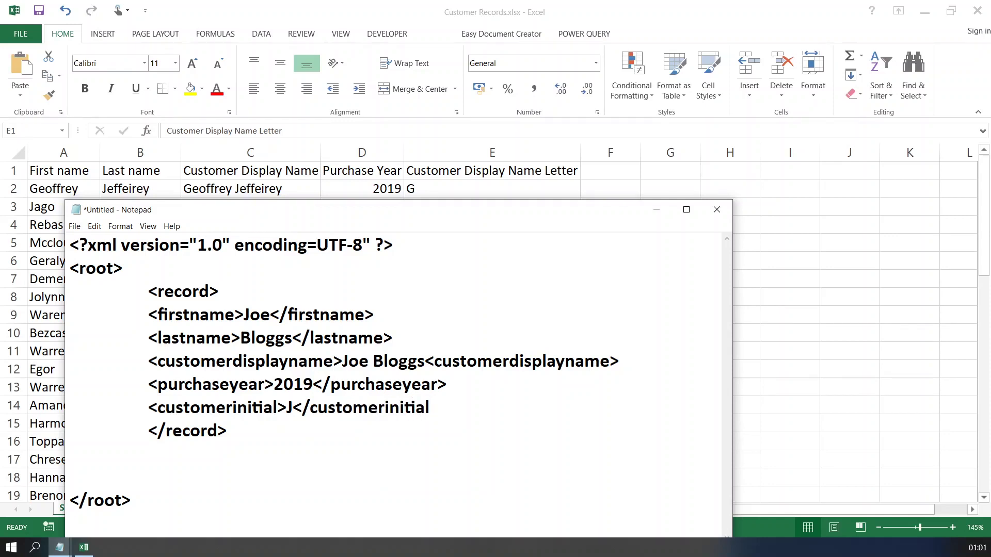
pyautogui.write('>')
# - Select the whole first record block from <record> to </record>
pyautogui.press('Up')
pyautogui.moveTo(235, 314); pyautogui.dragTo(160, 308)
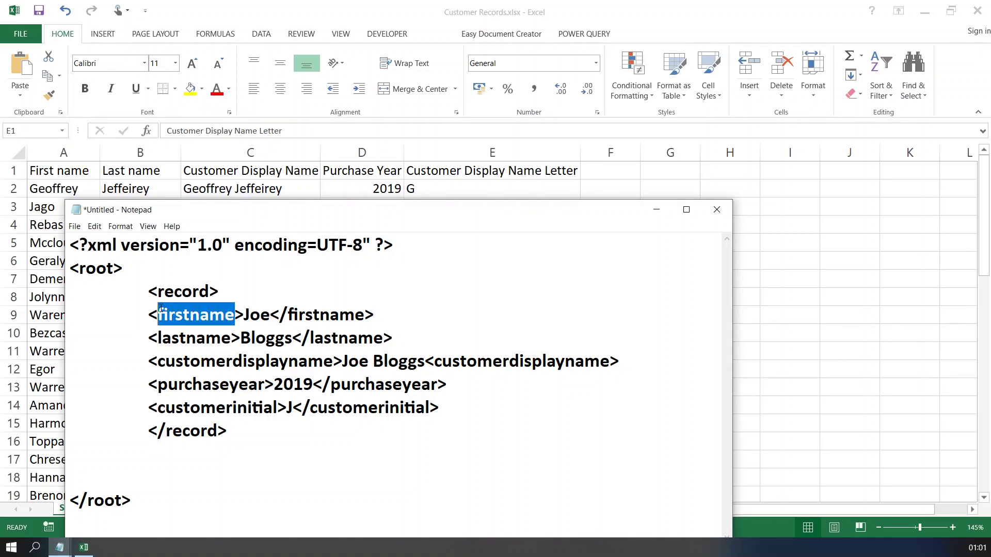
pyautogui.doubleClick(333, 316)
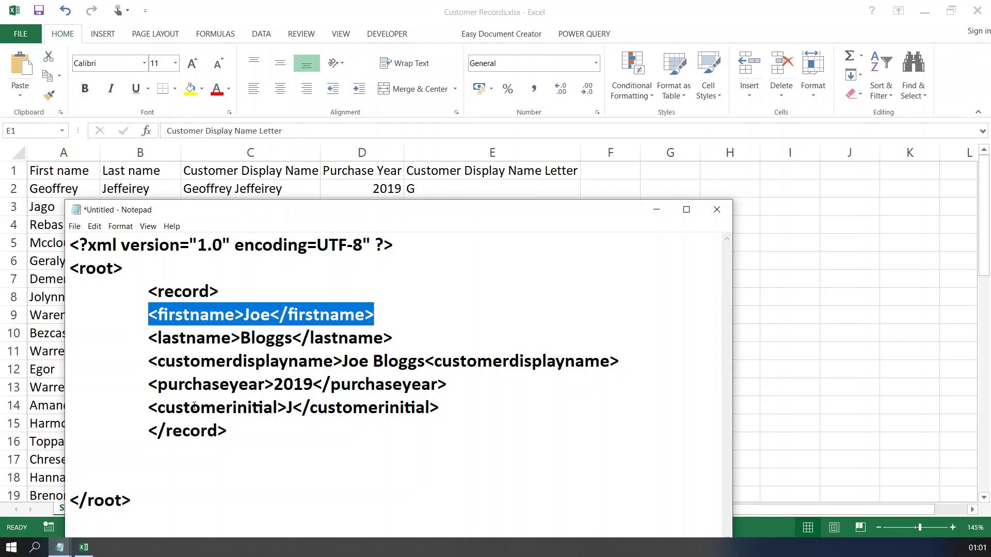
pyautogui.click(243, 431)
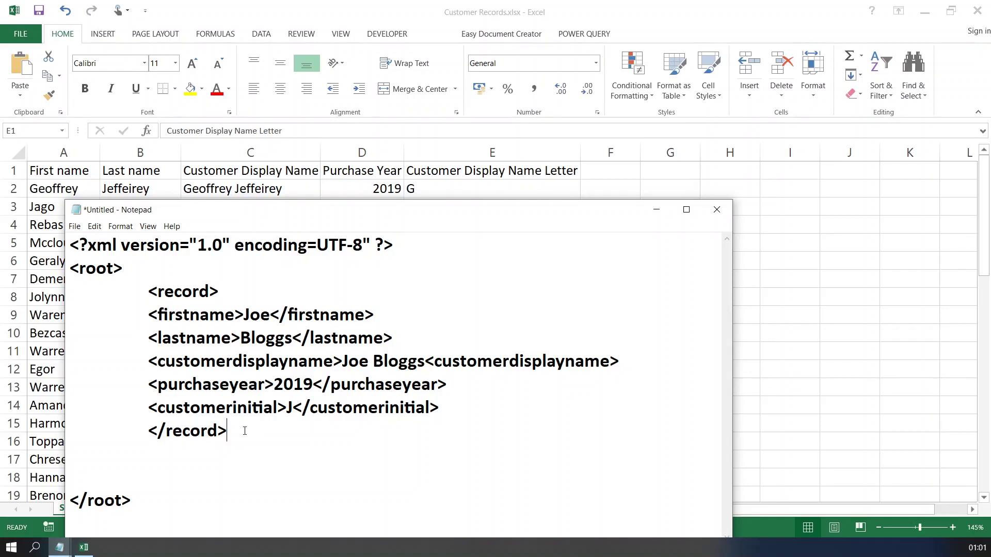
pyautogui.moveTo(243, 431); pyautogui.dragTo(150, 300)
pyautogui.hotkey('ctrl', 'c')
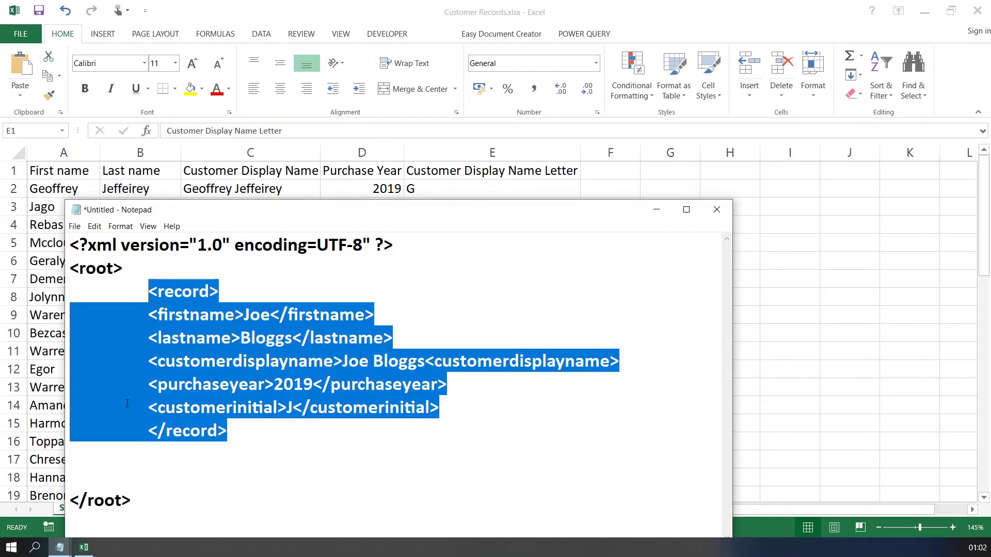
# - Paste a copy of the record above </root> and fix its indentation
pyautogui.click(144, 468)
pyautogui.press('Return')
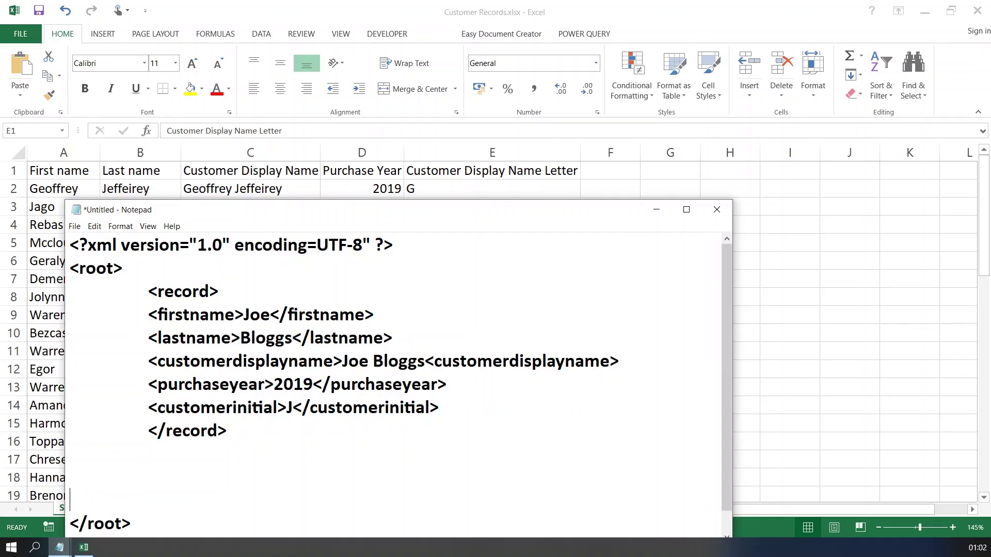
pyautogui.hotkey('ctrl', 'v')
pyautogui.press('Return')
pyautogui.press('Up')
pyautogui.press('Up')
pyautogui.press('Up')
pyautogui.press('Up')
pyautogui.press('Up')
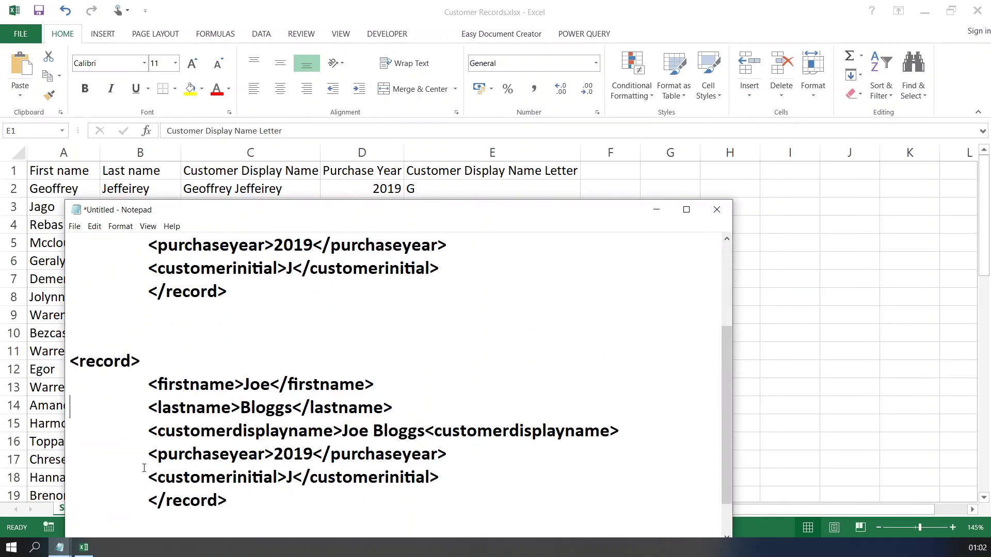
pyautogui.press('Up')
pyautogui.press('Up')
pyautogui.press('Tab')
pyautogui.press('Up')
pyautogui.press('Delete')
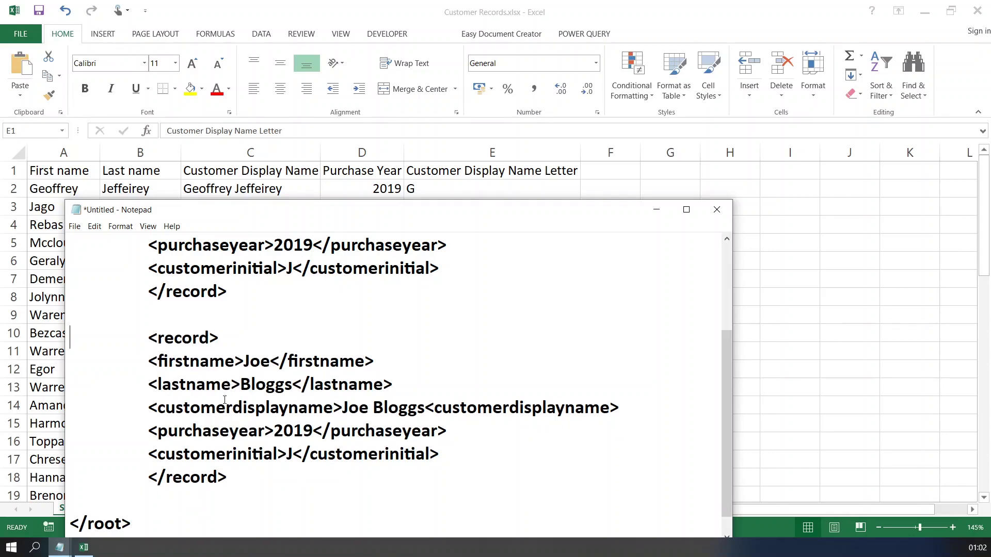
pyautogui.click(271, 359)
# - Change the second record to first name Fred, display name Fred Bloggs, year 2020, initial F
pyautogui.press('BackSpace')
pyautogui.press('BackSpace')
pyautogui.press('BackSpace')
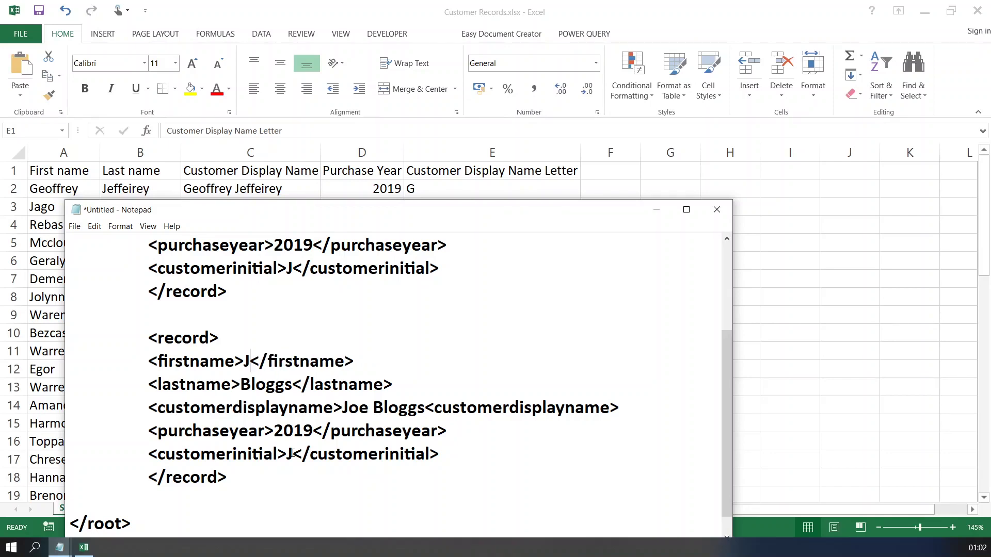
pyautogui.write('Fred')
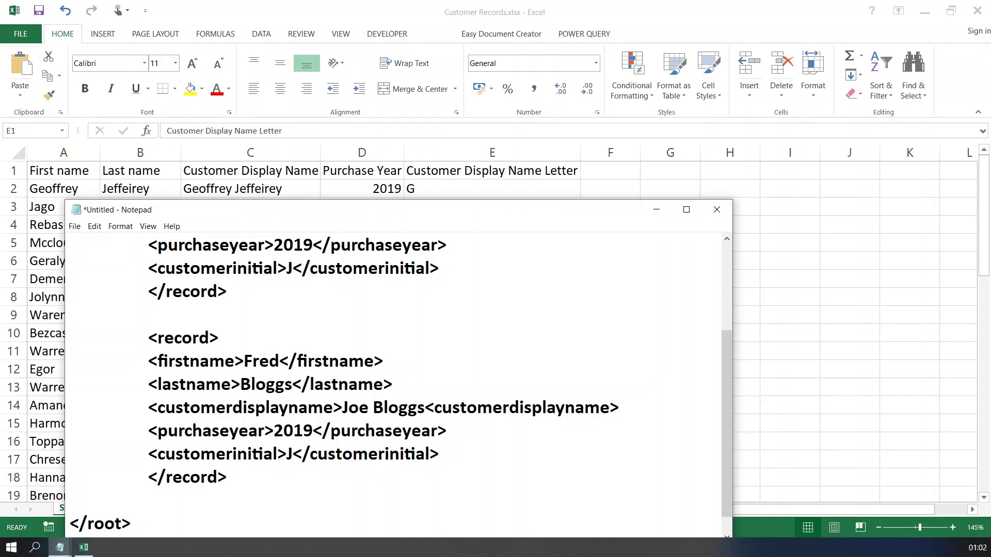
pyautogui.click(368, 408)
pyautogui.press('BackSpace')
pyautogui.press('BackSpace')
pyautogui.press('BackSpace')
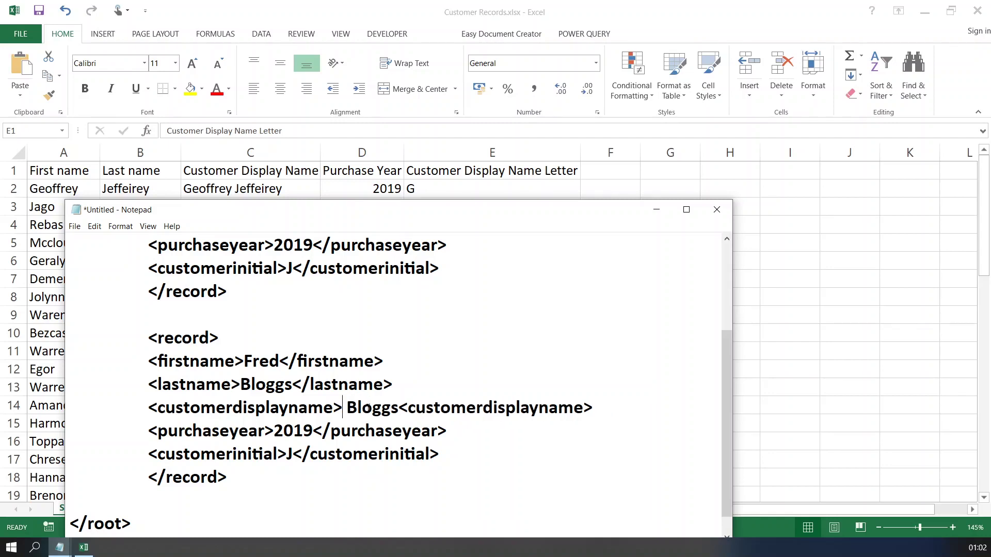
pyautogui.write('Fred')
pyautogui.press('Down')
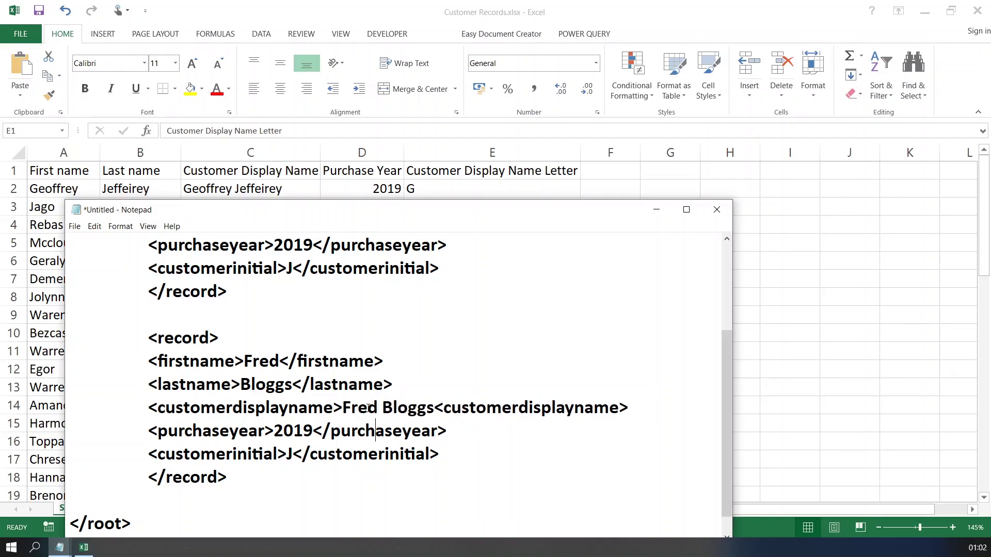
pyautogui.press('Left')
pyautogui.press('Left')
pyautogui.press('Left')
pyautogui.press('Left')
pyautogui.press('Delete')
pyautogui.press('Delete')
pyautogui.write('20')
pyautogui.press('Left')
pyautogui.press('Left')
pyautogui.press('BackSpace')
pyautogui.write('F')
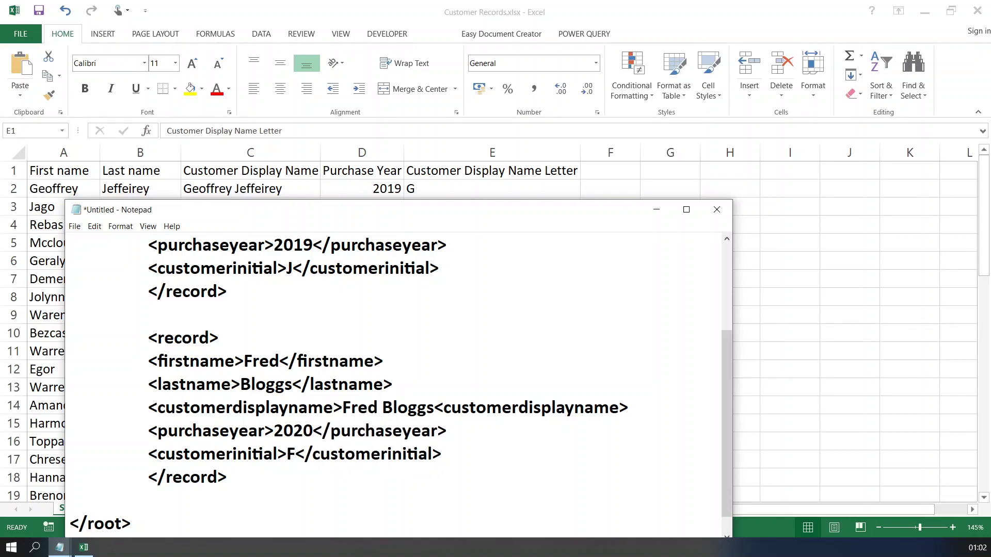
# - Maximize Notepad and review the root and record tags
pyautogui.click(686, 209)
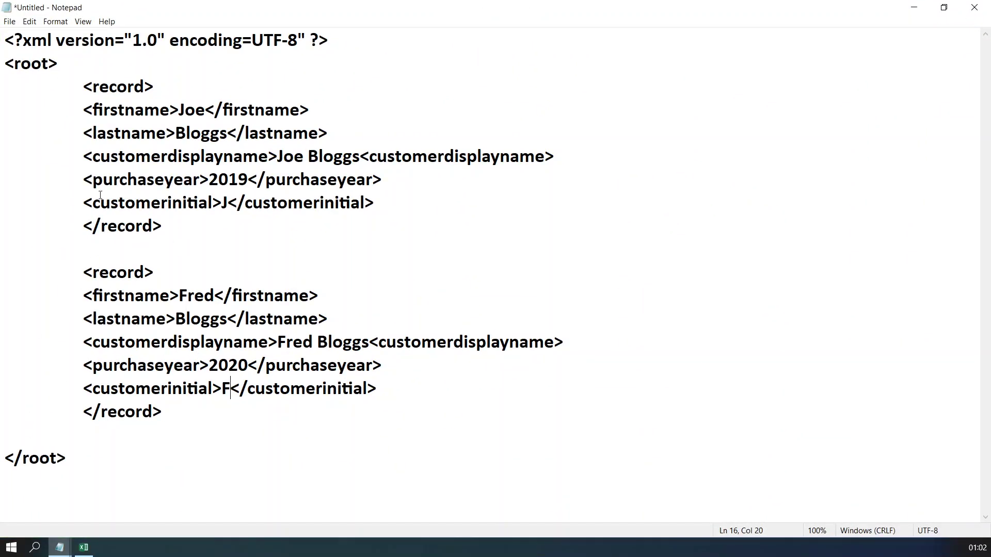
pyautogui.moveTo(64, 64); pyautogui.dragTo(2, 64)
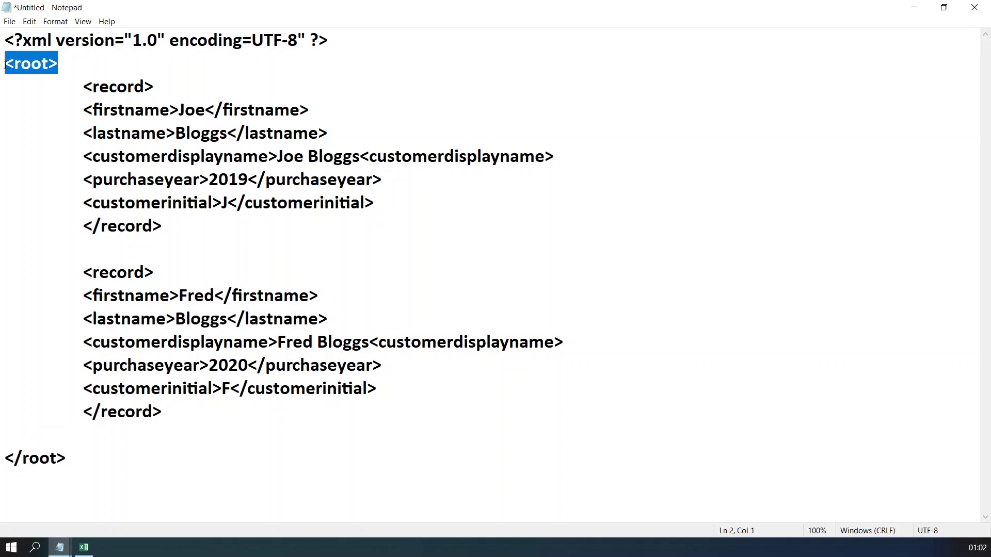
pyautogui.moveTo(71, 459); pyautogui.dragTo(13, 448)
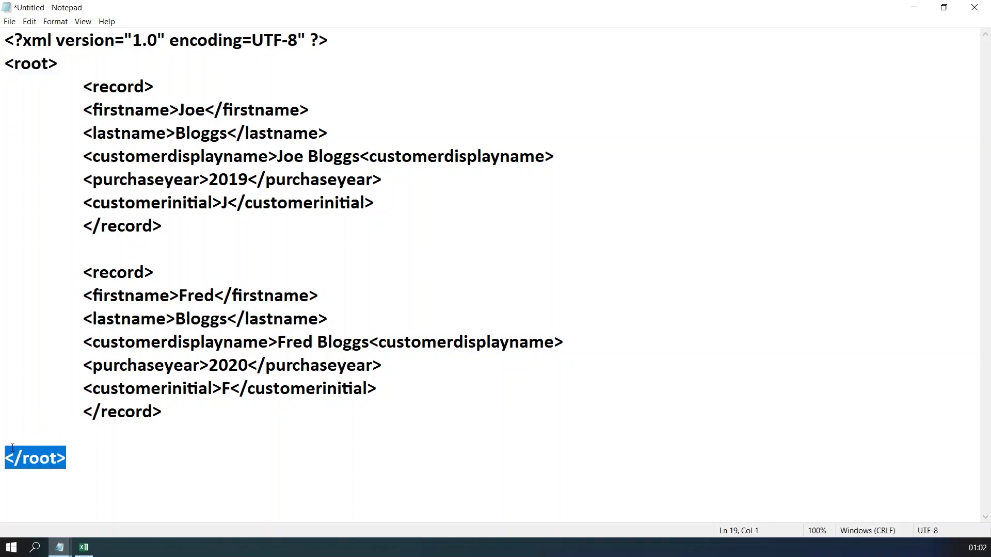
pyautogui.moveTo(162, 413); pyautogui.dragTo(86, 411)
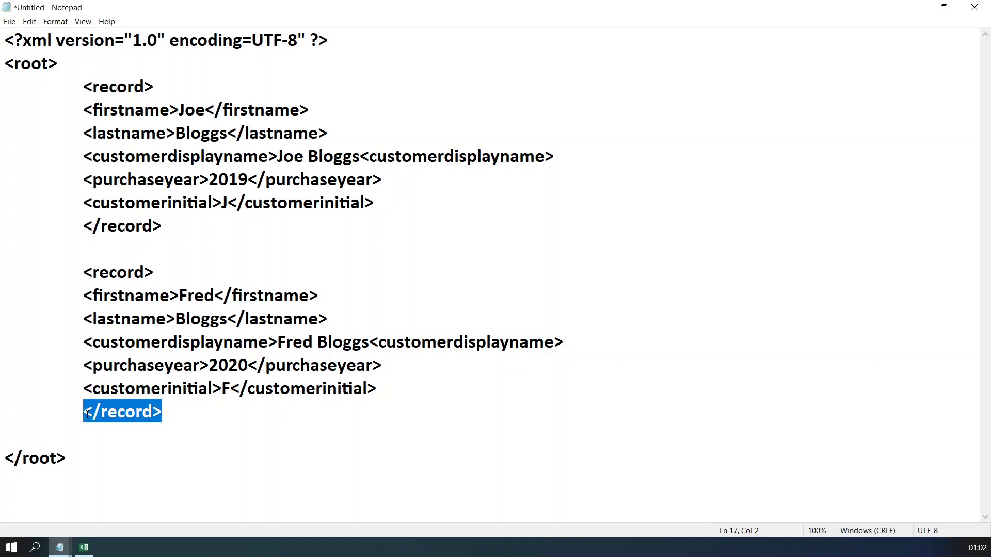
pyautogui.moveTo(157, 269); pyautogui.dragTo(85, 268)
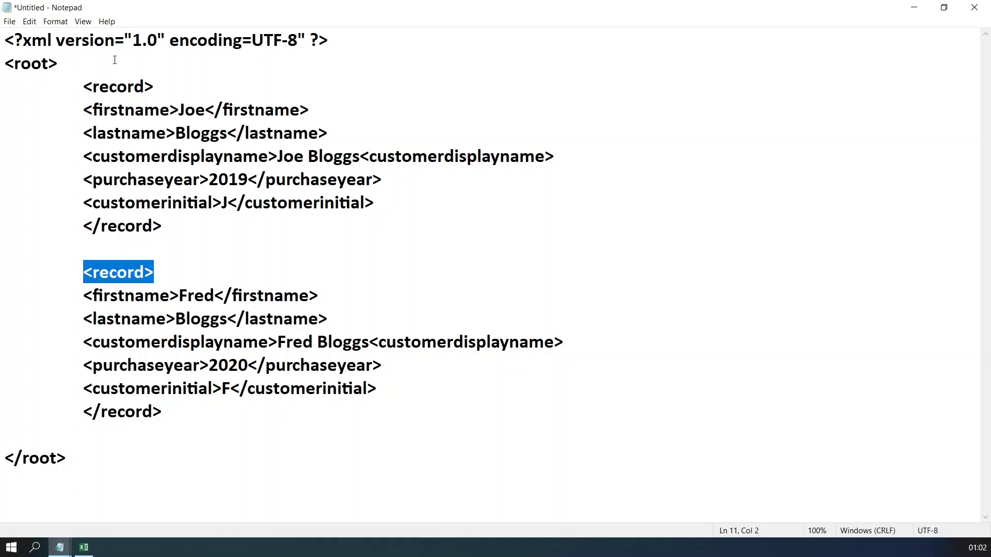
# - Save the text as XMLMapping.xml with the All Files type, then close Notepad
pyautogui.click(9, 22)
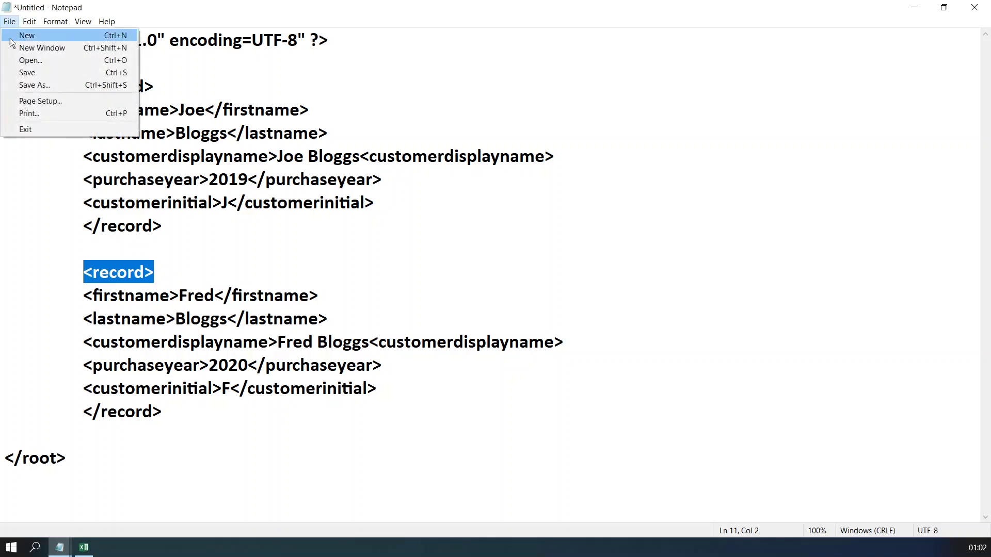
pyautogui.click(28, 86)
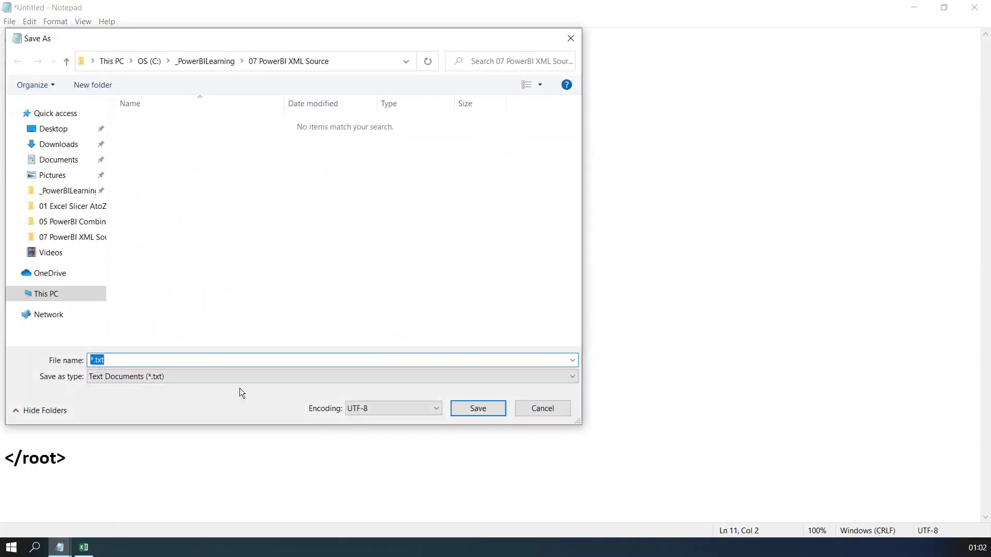
pyautogui.click(141, 376)
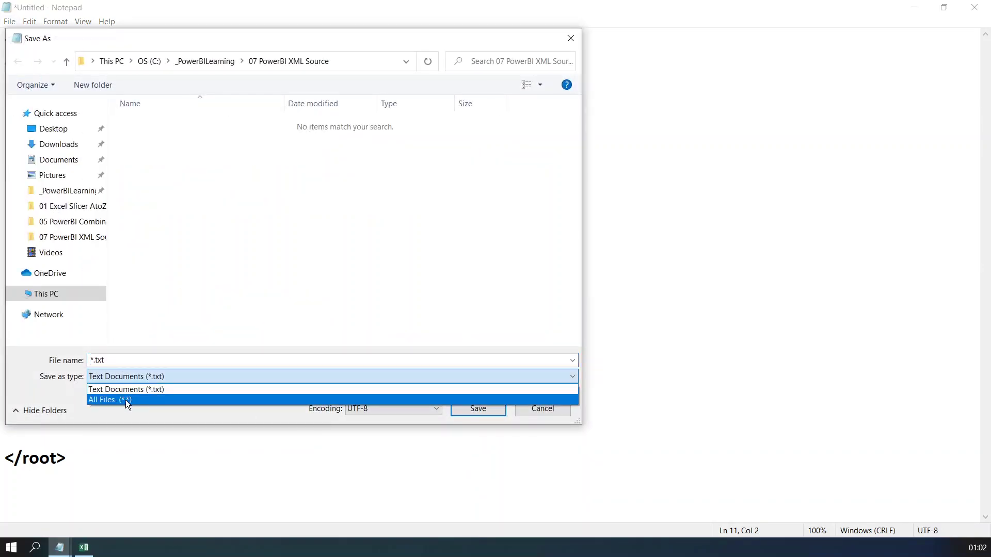
pyautogui.click(126, 400)
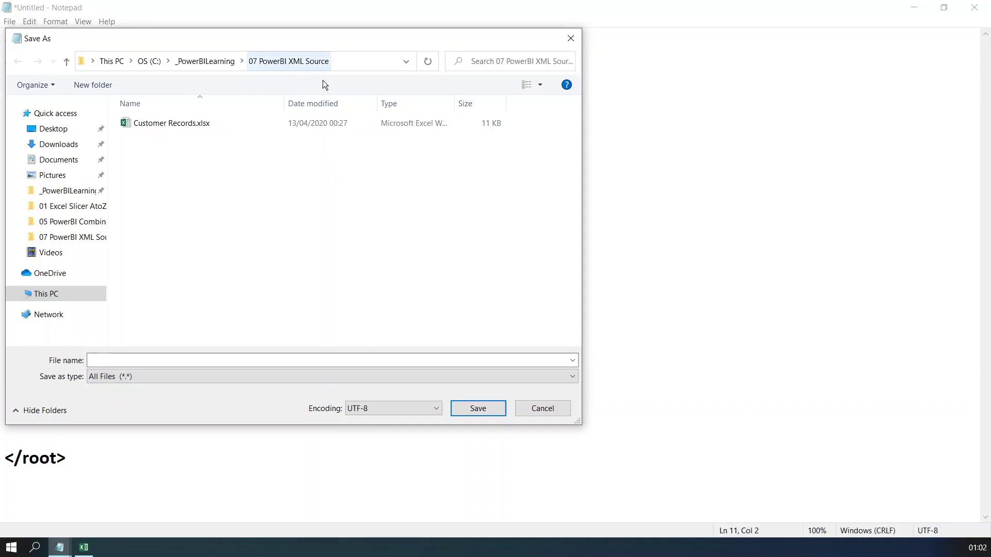
pyautogui.click(130, 360)
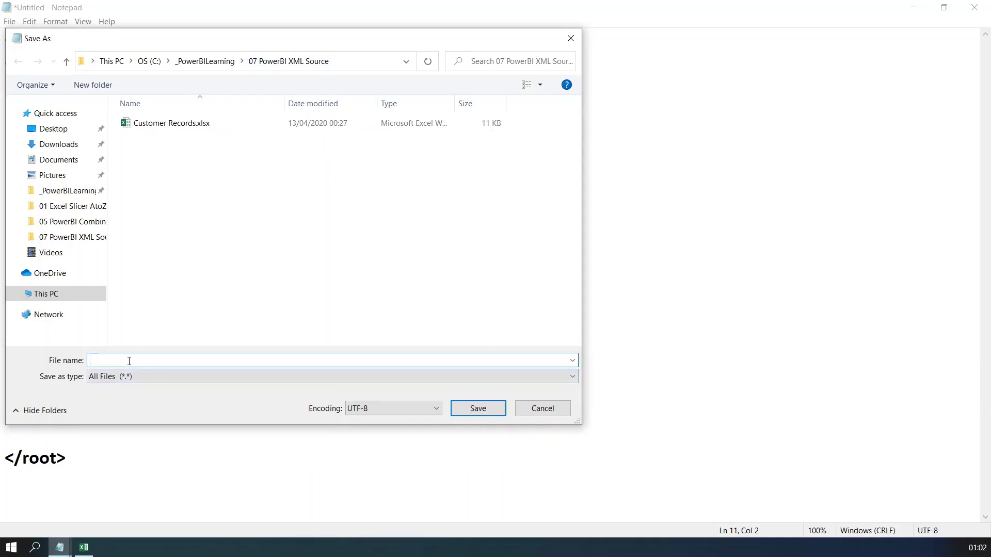
pyautogui.write('XMLMapping.xml')
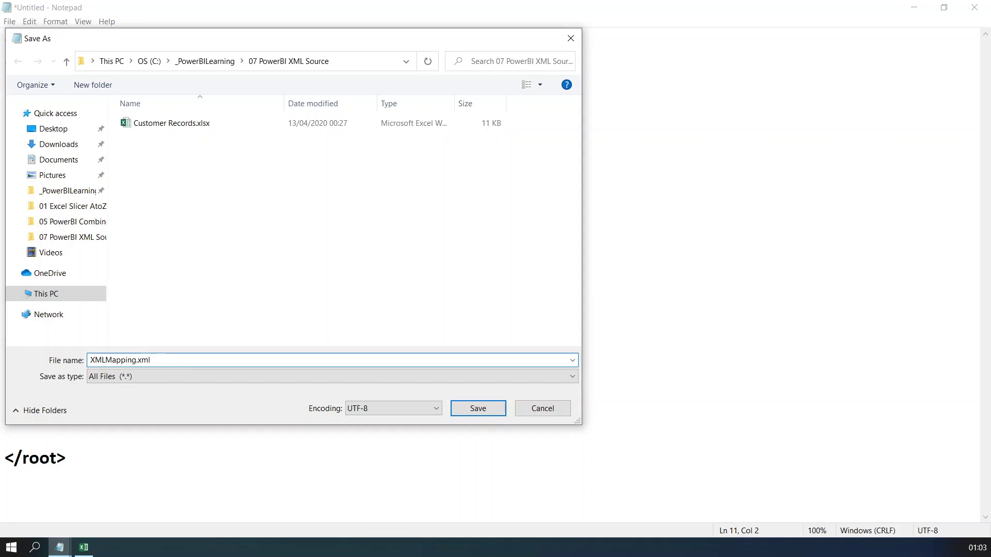
pyautogui.moveTo(138, 360); pyautogui.dragTo(176, 357)
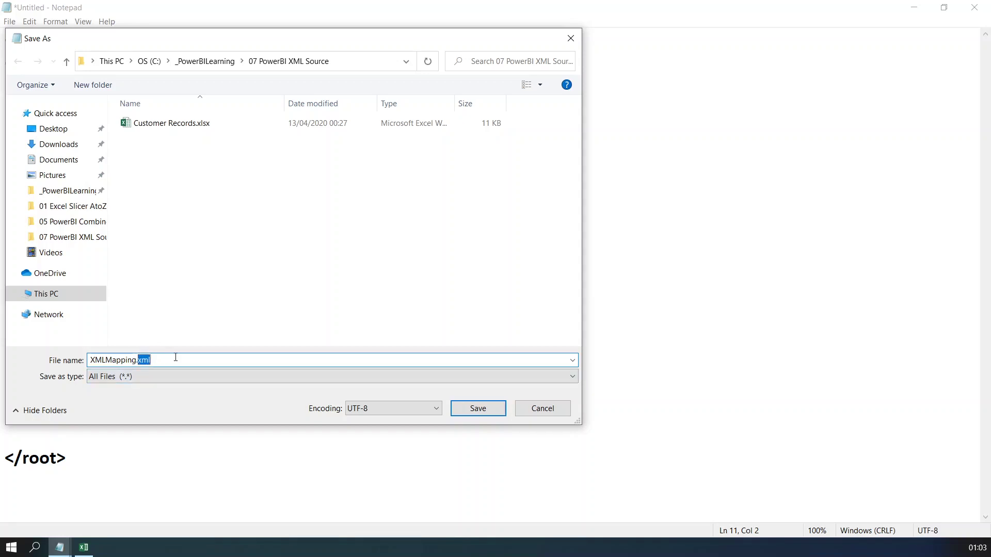
pyautogui.click(183, 363)
pyautogui.click(478, 409)
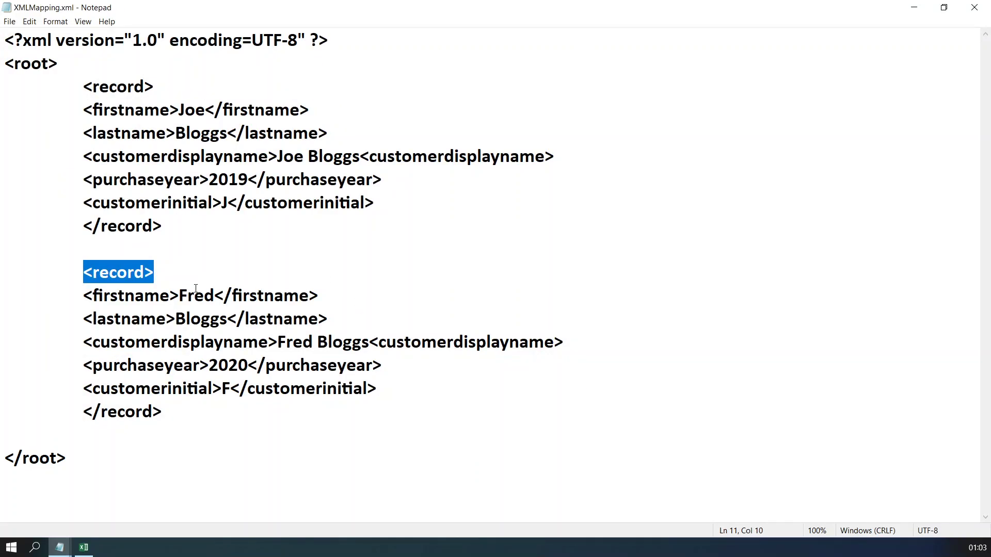
pyautogui.click(195, 278)
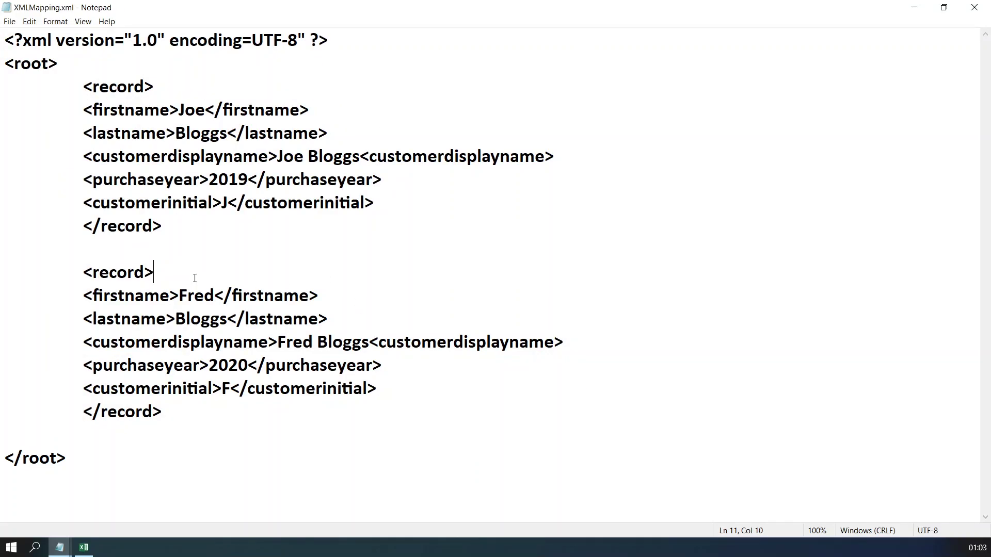
pyautogui.click(974, 8)
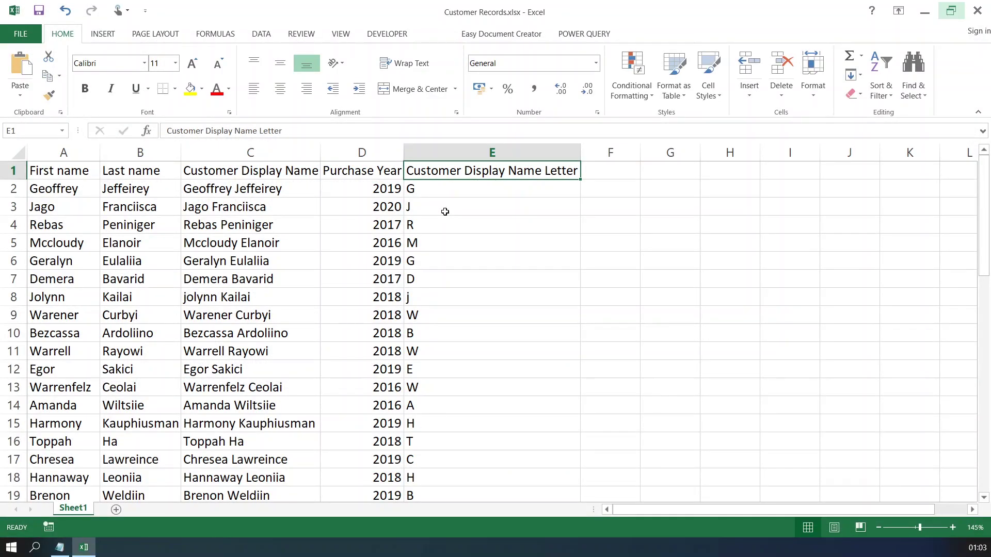
pyautogui.click(395, 38)
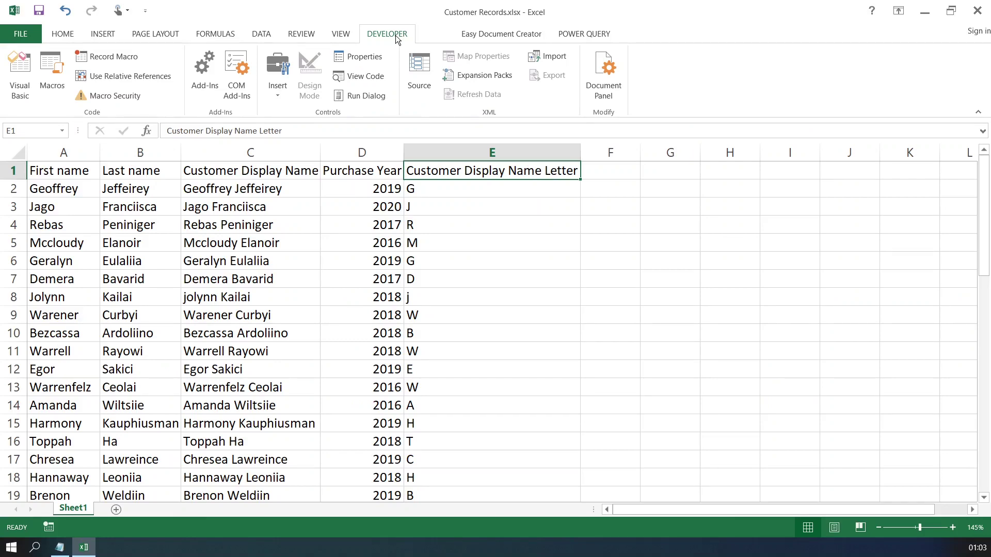
pyautogui.click(11, 32)
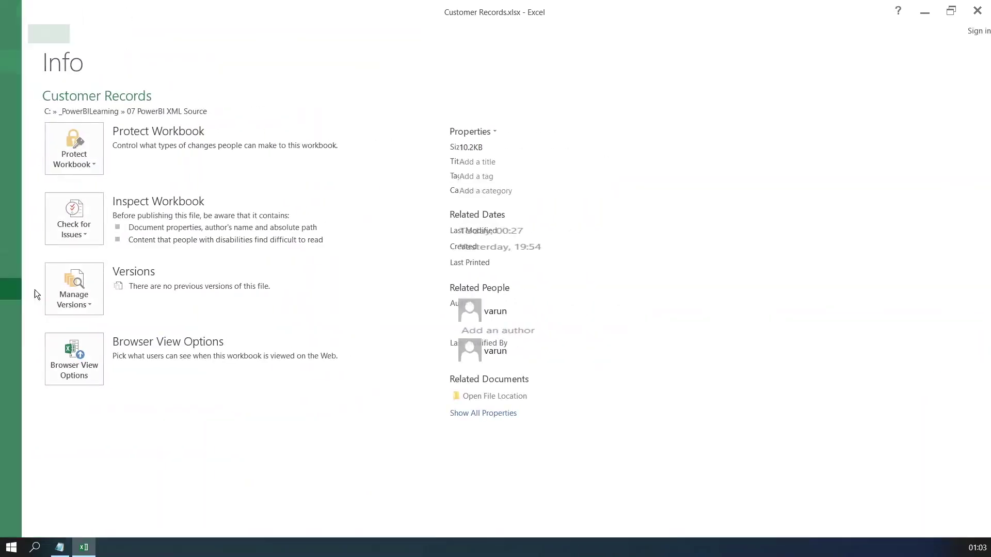
pyautogui.click(35, 289)
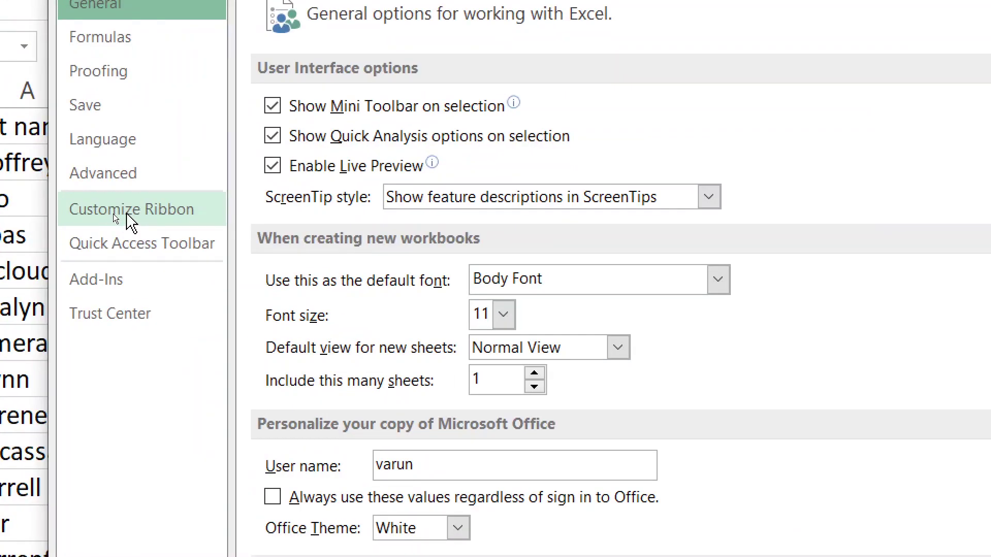
pyautogui.click(112, 214)
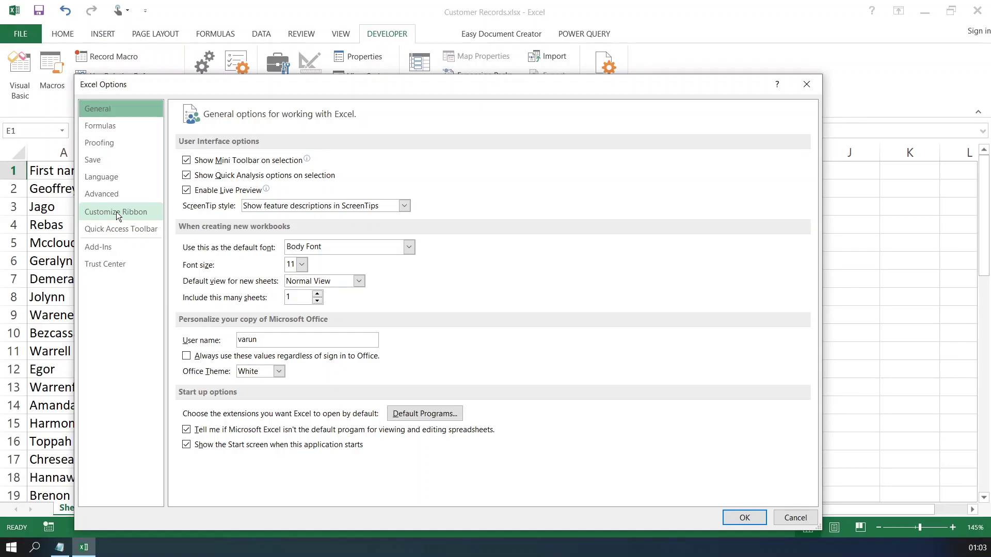
pyautogui.click(116, 212)
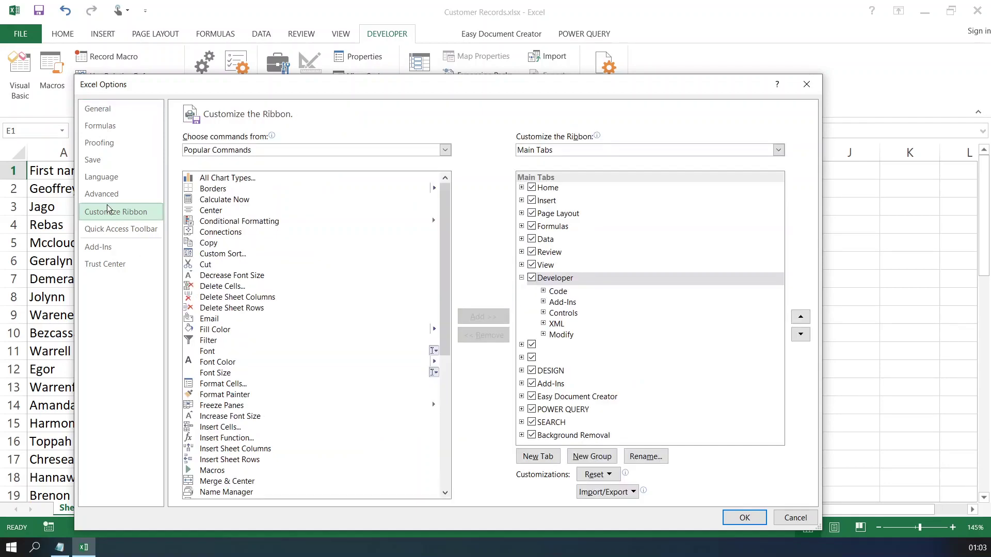
pyautogui.click(533, 283)
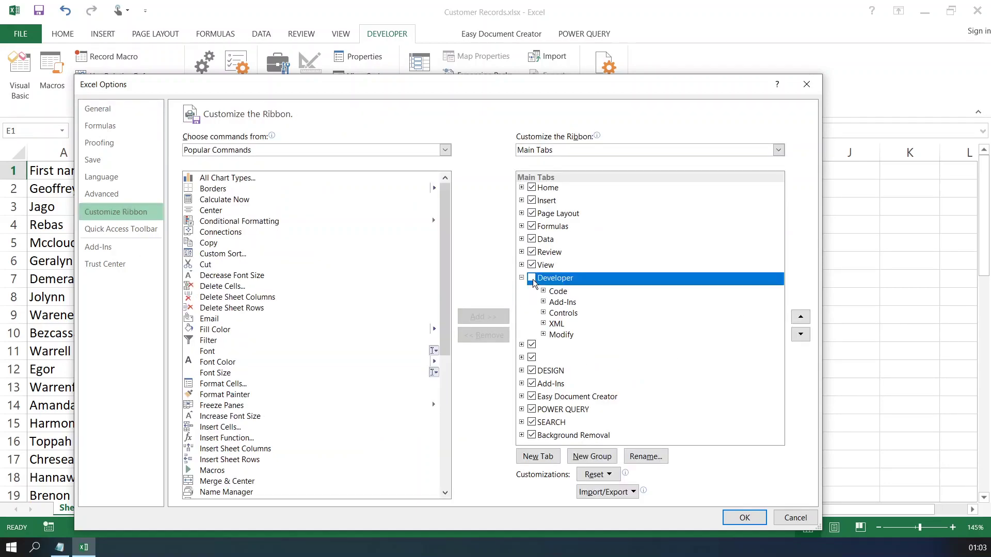
pyautogui.click(744, 517)
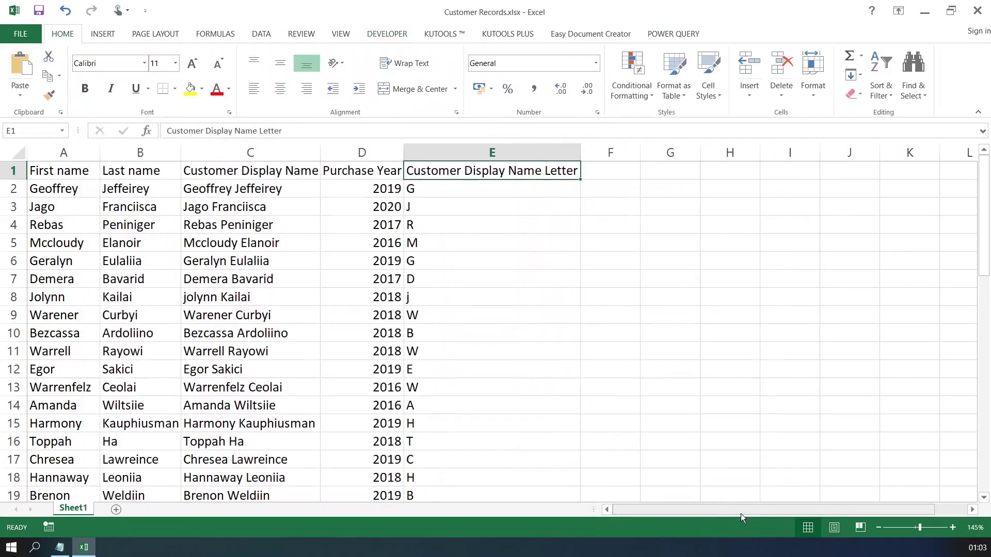
# - Show the XML Source pane from the Developer tab
pyautogui.click(389, 35)
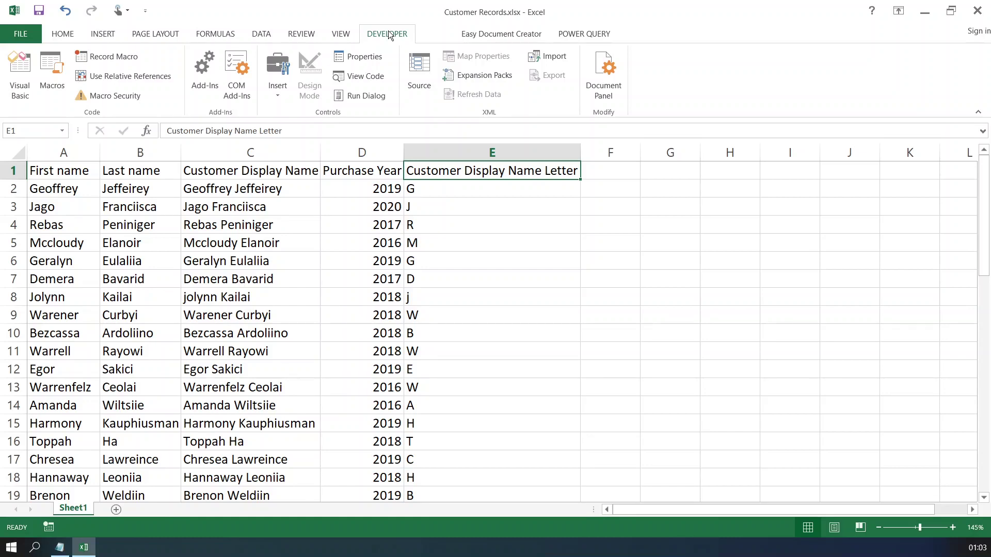
pyautogui.click(418, 91)
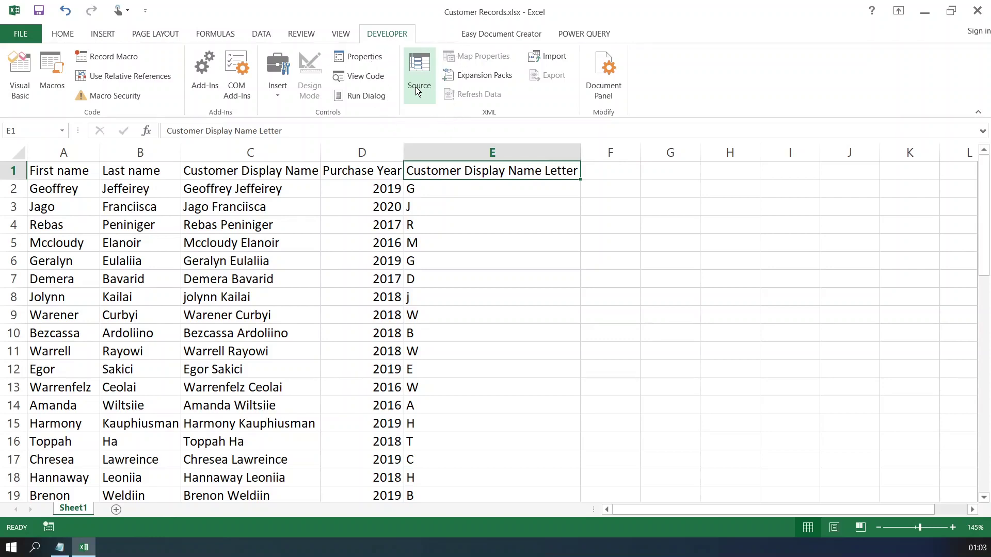
pyautogui.click(415, 89)
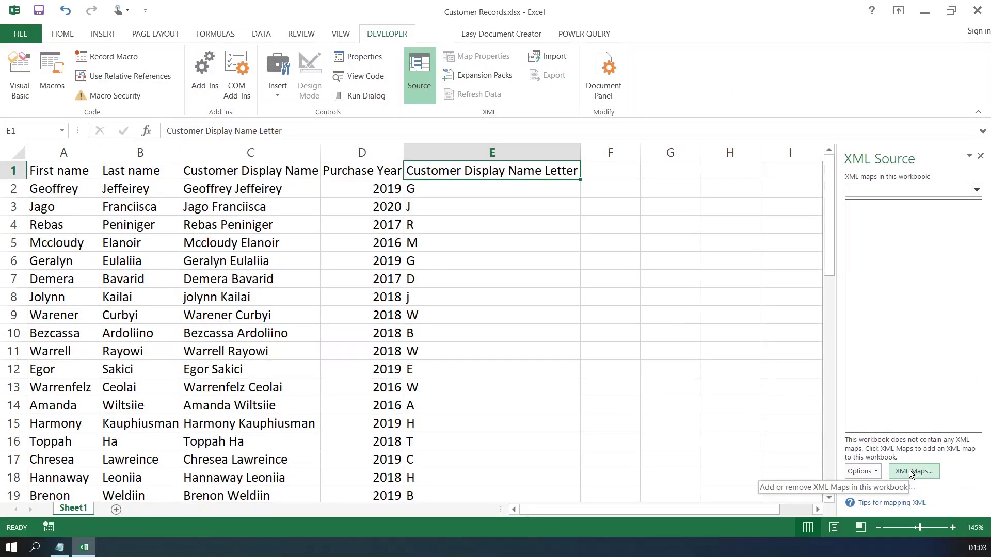
# - Add XMLMapping.xml from the 07 PowerBI XML Source folder as a new XML map
pyautogui.click(846, 472)
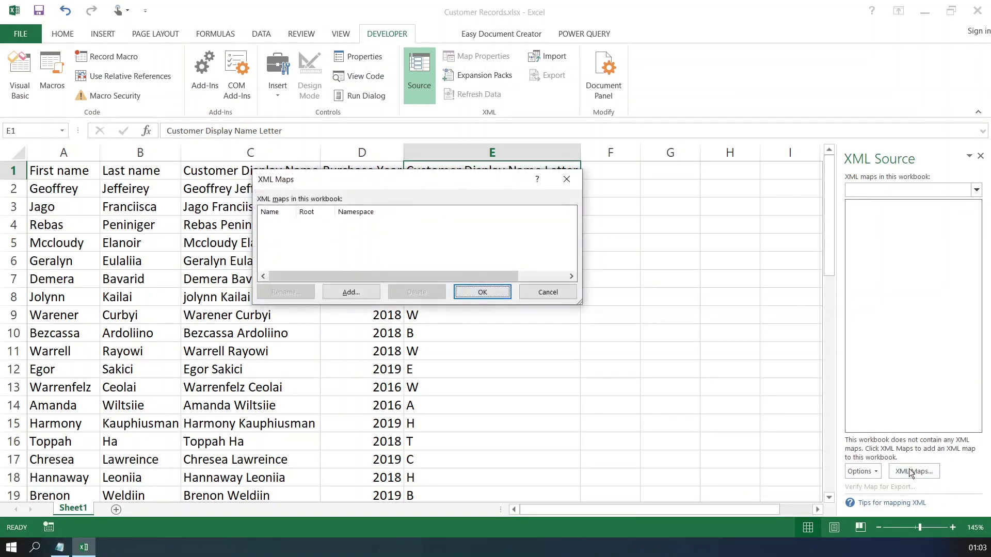
pyautogui.click(346, 292)
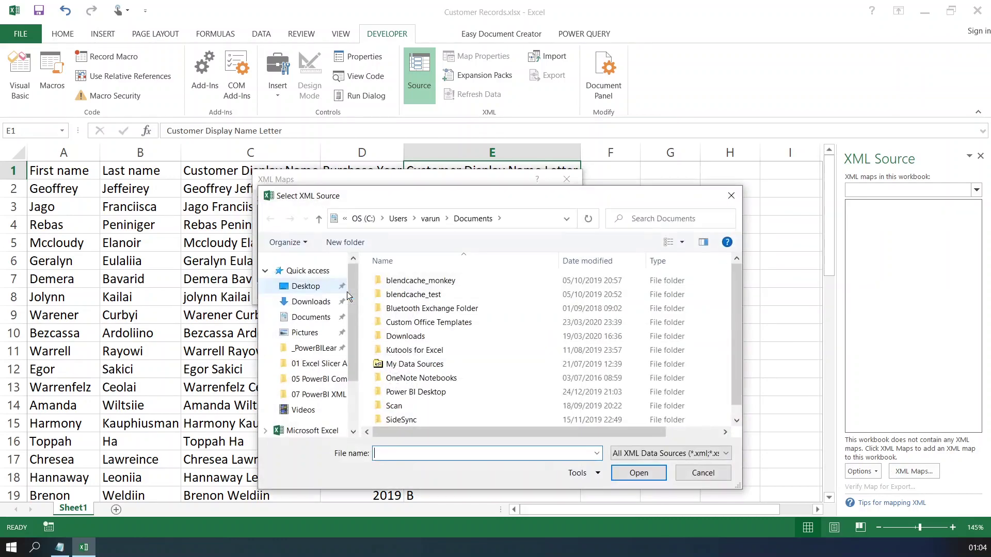
pyautogui.click(314, 348)
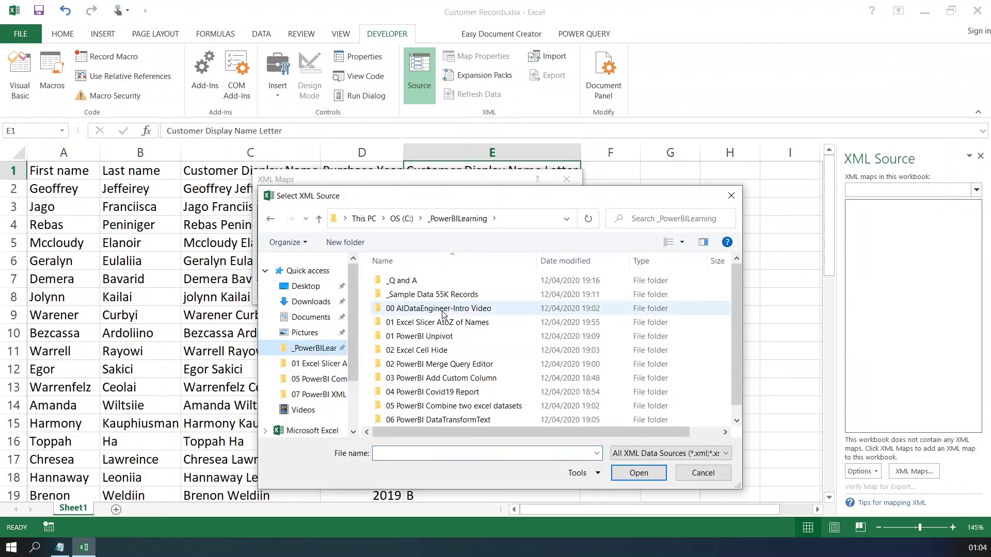
pyautogui.scroll(-1, 459, 410)
pyautogui.click(452, 419)
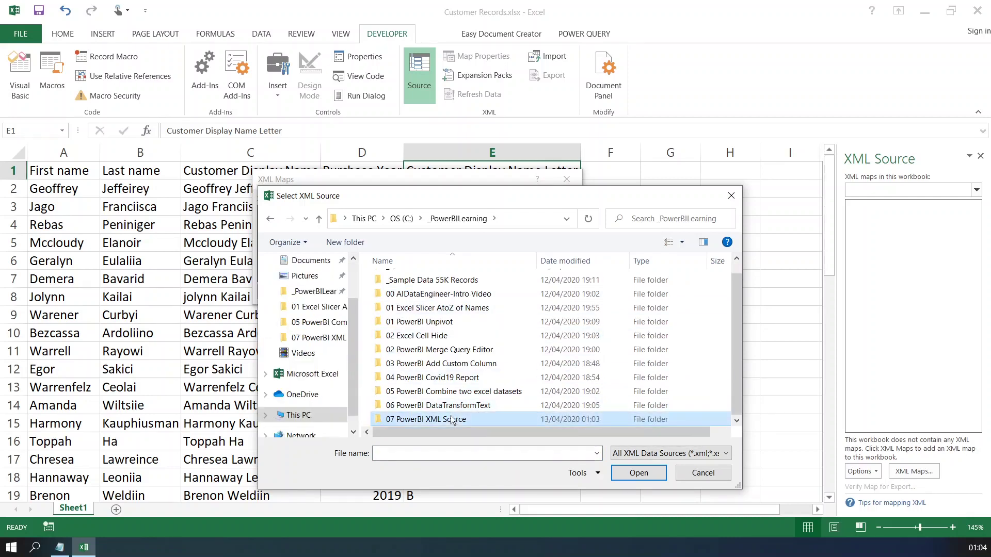
pyautogui.doubleClick(452, 419)
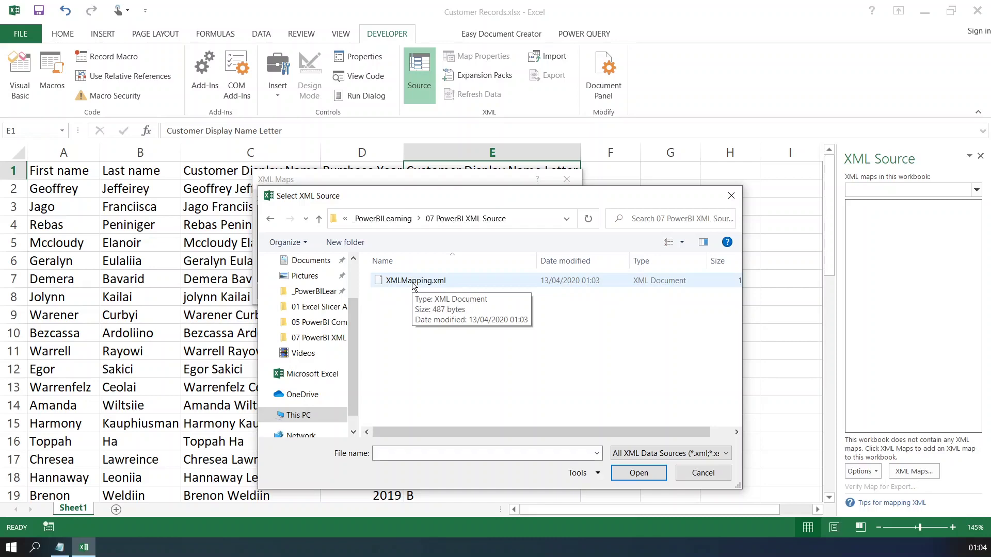
pyautogui.doubleClick(419, 282)
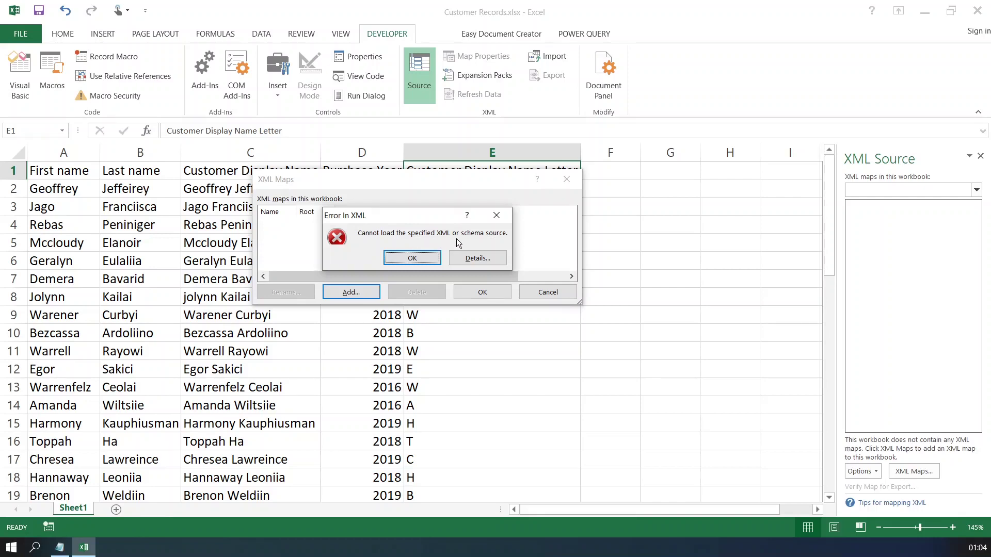
# - Read the XML load error details (missing opening quote at line 1, column 30) and dismiss both error dialogs
pyautogui.click(479, 259)
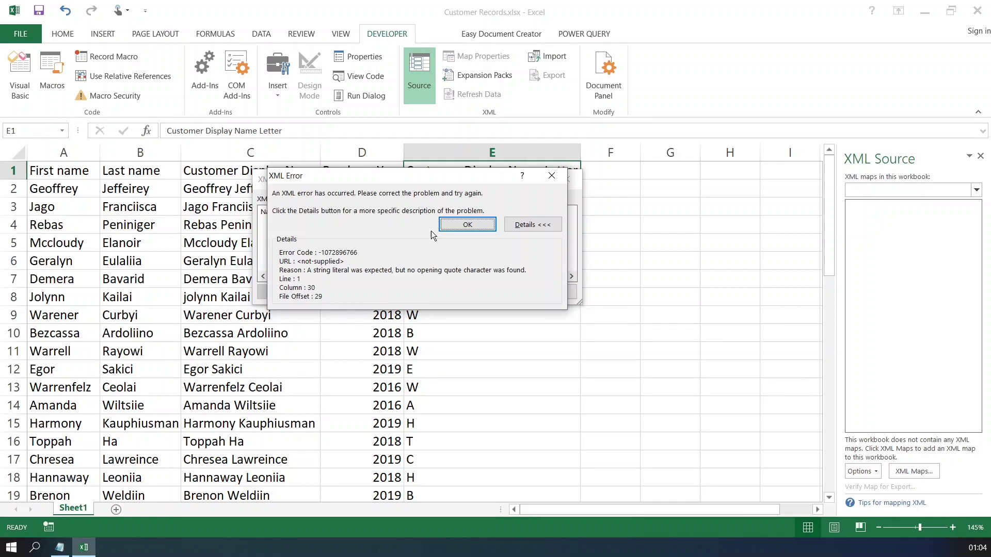
pyautogui.click(461, 228)
pyautogui.click(409, 258)
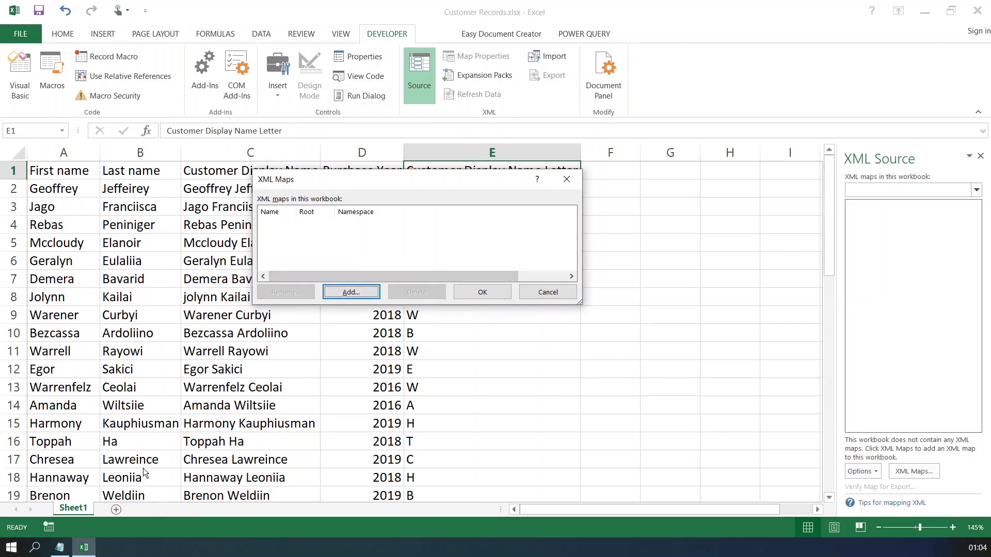
# - Browse to _PowerBILearning > 07 PowerBI XML Source and bring up XMLMapping.xml's context menu
pyautogui.press('super+e')
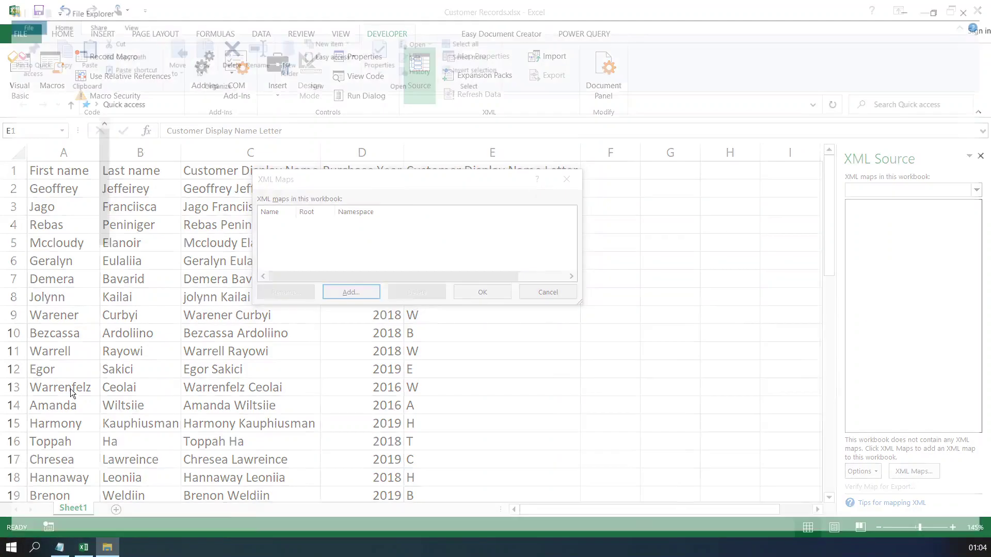
pyautogui.click(60, 210)
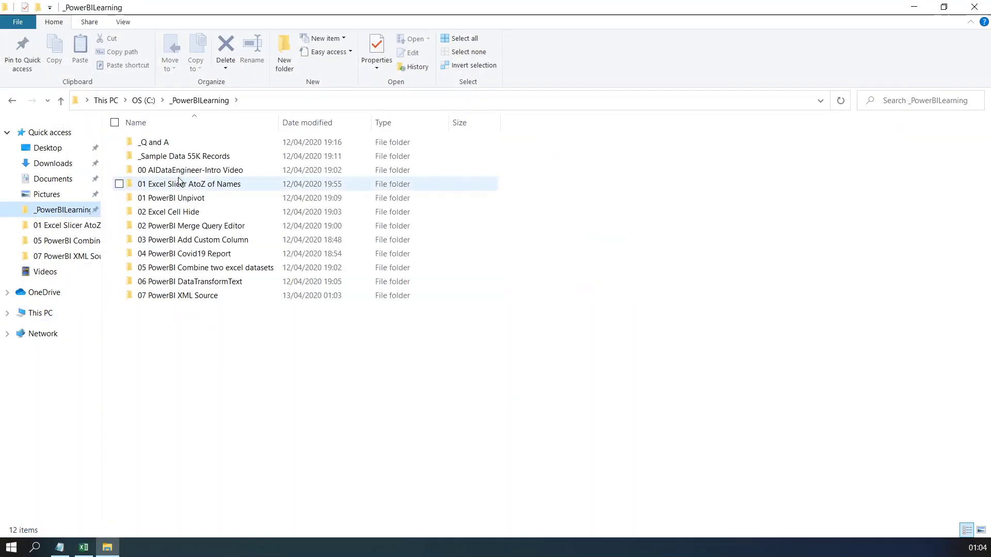
pyautogui.doubleClick(196, 295)
pyautogui.click(172, 159)
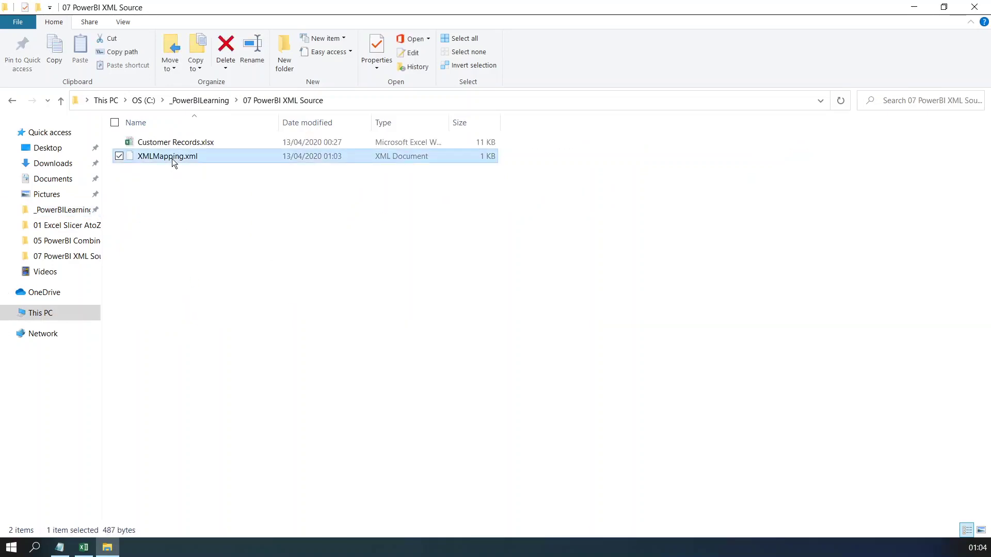
pyautogui.rightClick(172, 159)
pyautogui.click(54, 184)
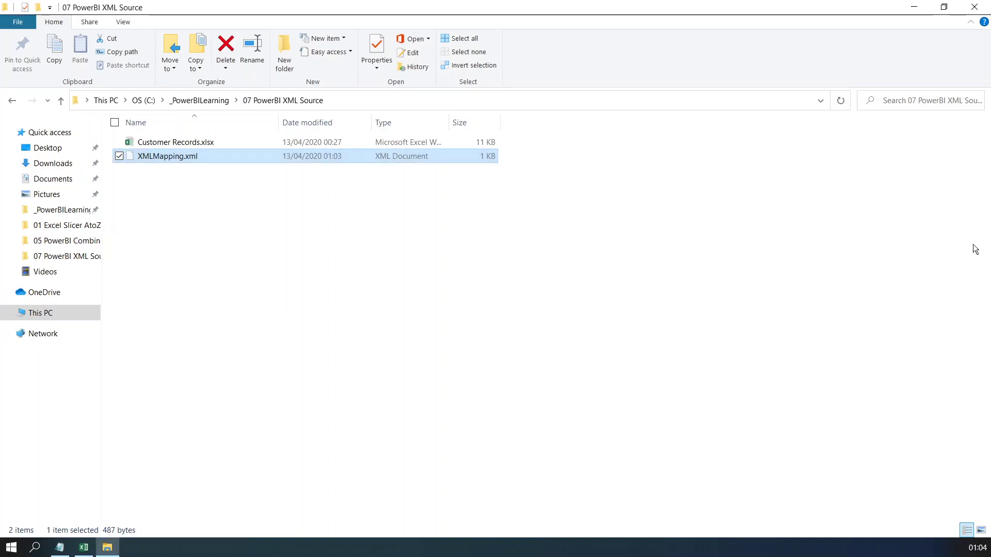
pyautogui.rightClick(175, 155)
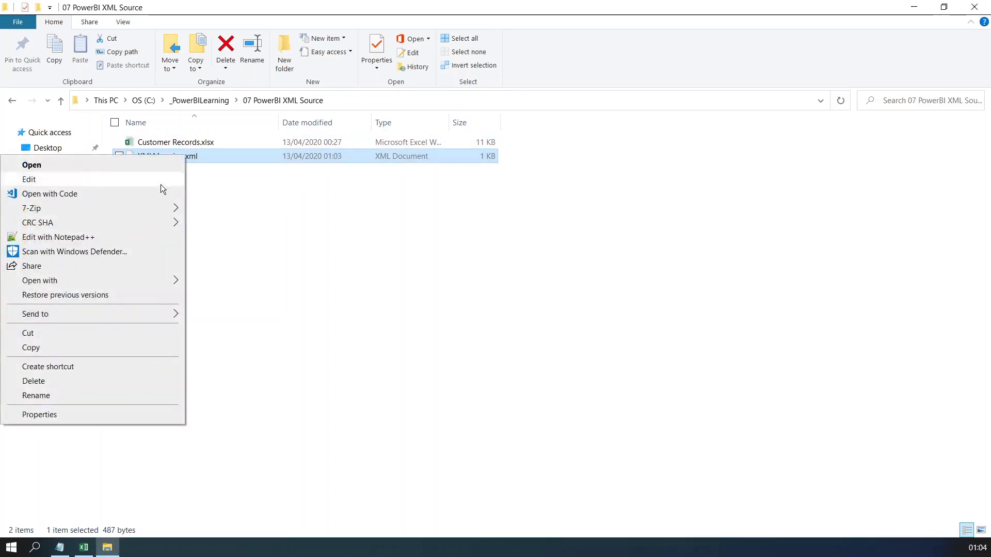
# - In Notepad++, add the missing quote before UTF-8 on line 1, save XMLMapping.xml and close
pyautogui.click(90, 237)
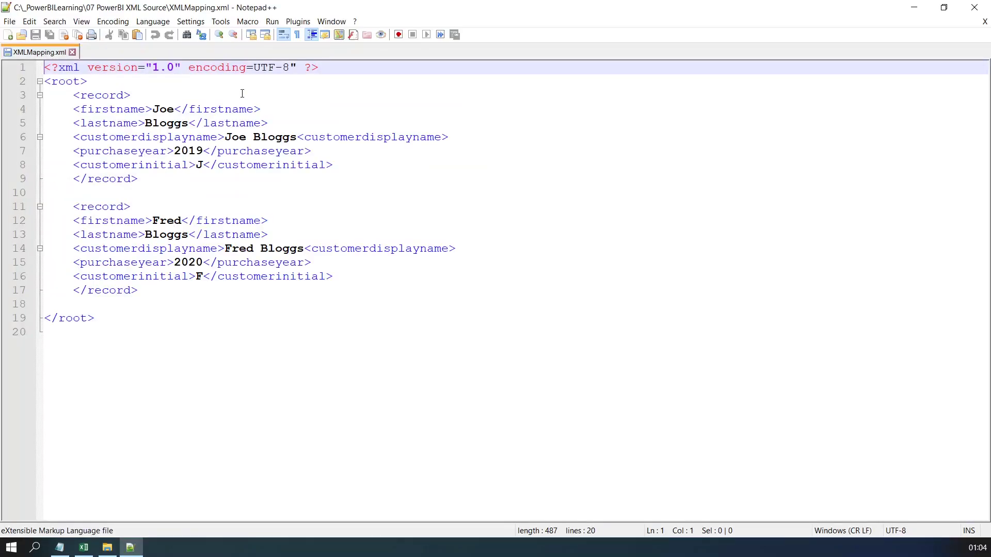
pyautogui.click(253, 68)
pyautogui.write('"')
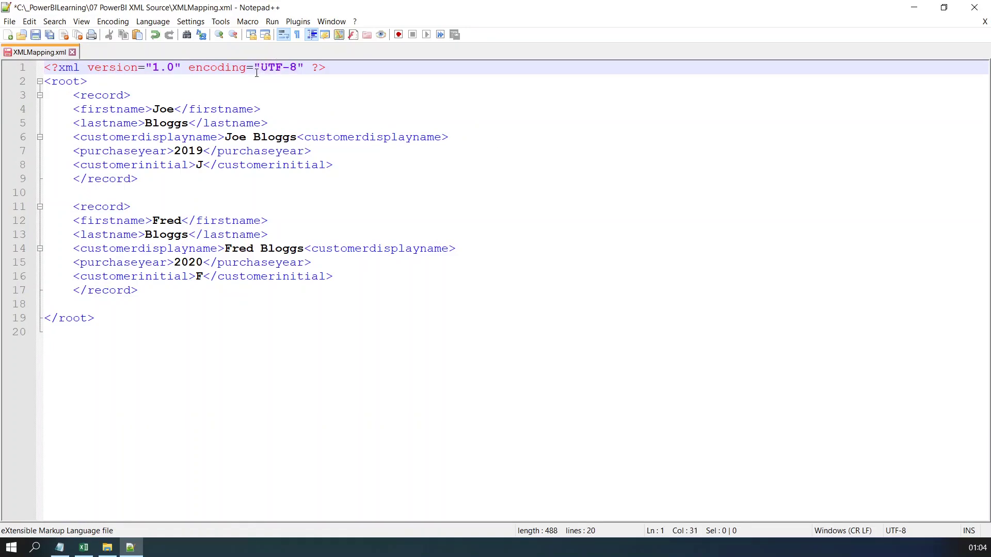
pyautogui.click(36, 35)
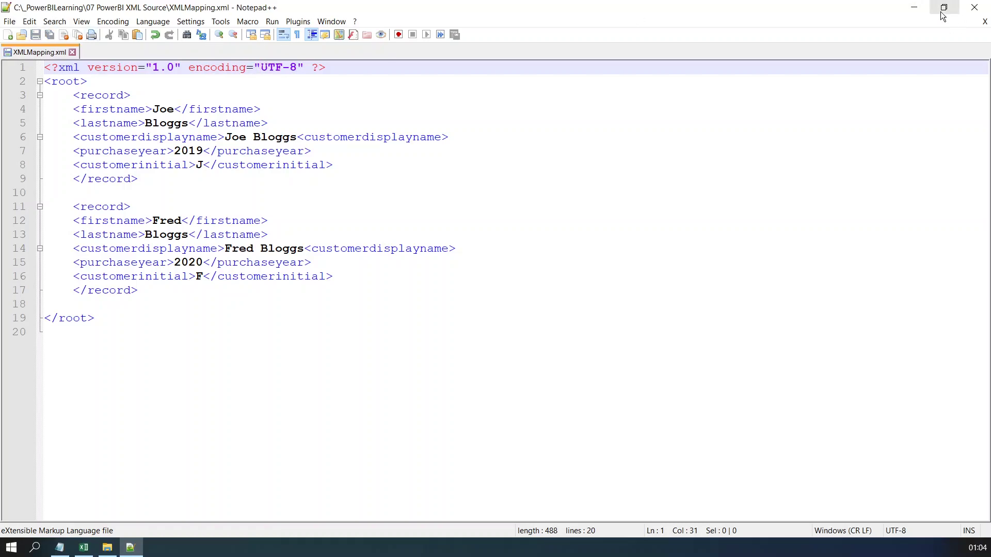
pyautogui.click(974, 7)
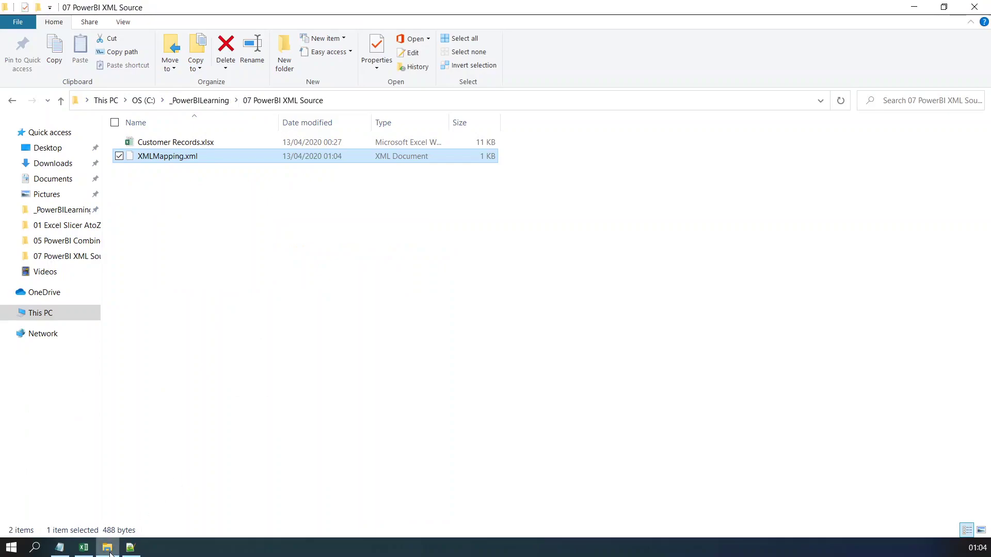
# - Retry adding the fixed XMLMapping.xml as an XML map in the Excel workbook
pyautogui.click(83, 548)
pyautogui.click(344, 296)
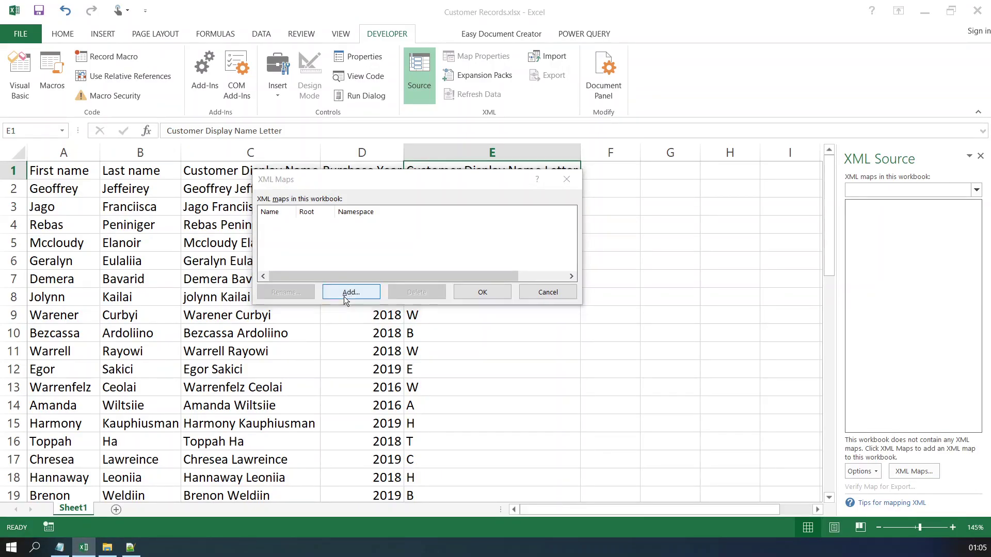
pyautogui.doubleClick(391, 281)
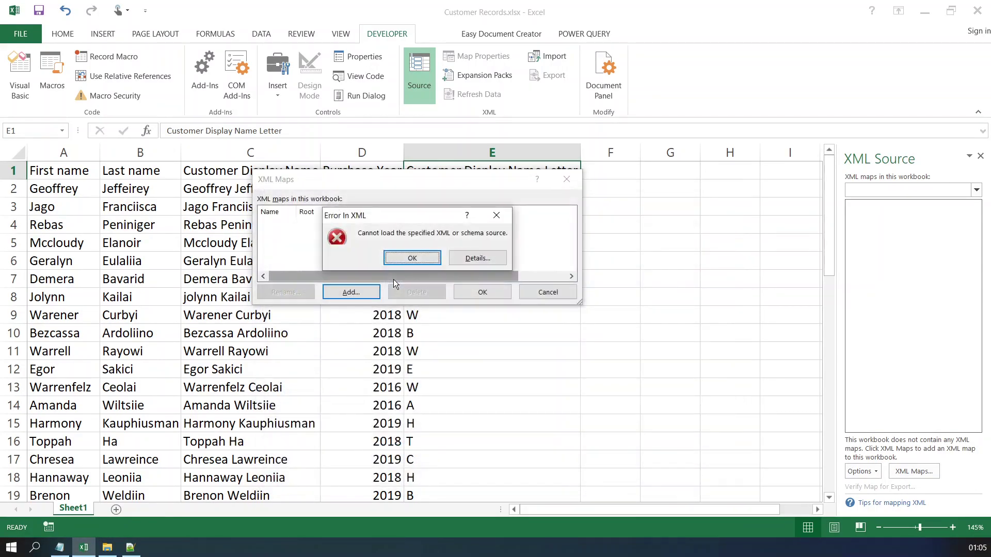
# - Read why it fails (end tag 'record' doesn't match 'customerdisplayname'), dismiss the errors and close XML Maps
pyautogui.click(494, 258)
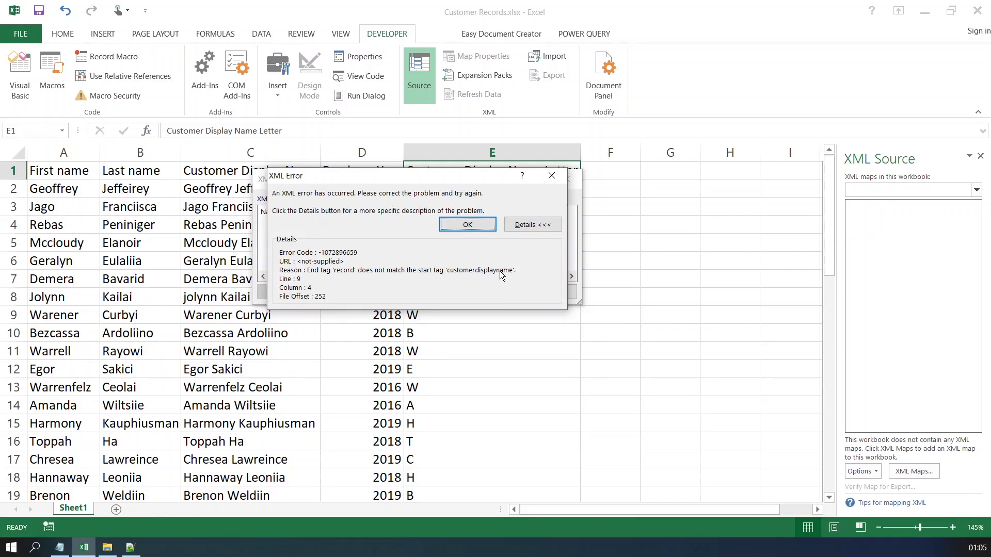
pyautogui.click(471, 224)
pyautogui.click(411, 258)
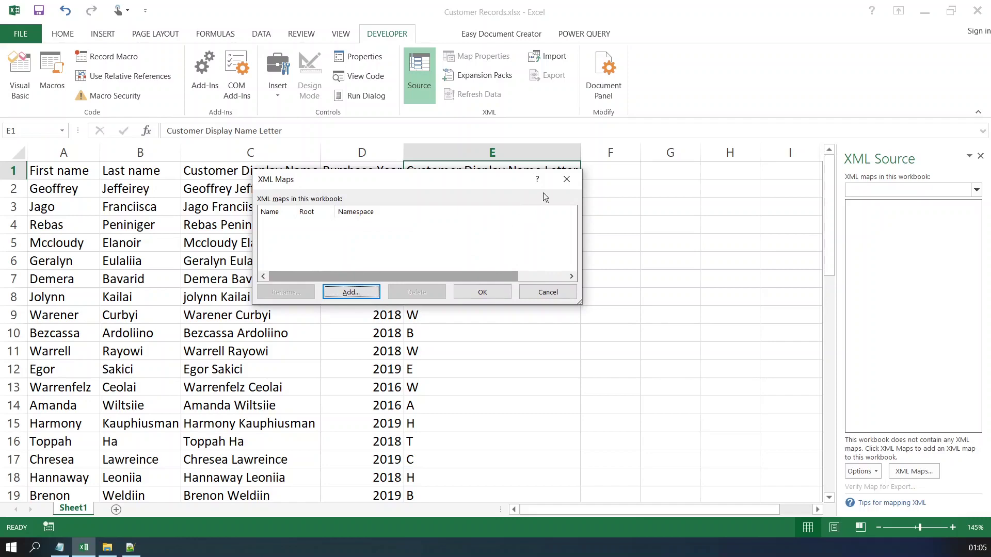
pyautogui.click(566, 179)
# - Add the missing / to the customerdisplayname closing tags on lines 6 and 14 and save XMLMapping.xml
pyautogui.click(136, 551)
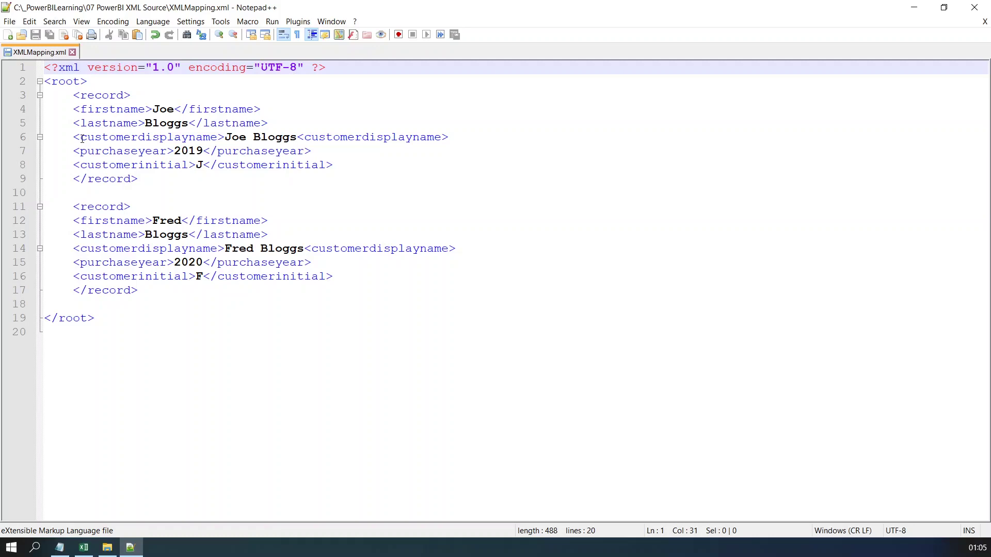
pyautogui.moveTo(81, 137); pyautogui.dragTo(222, 134)
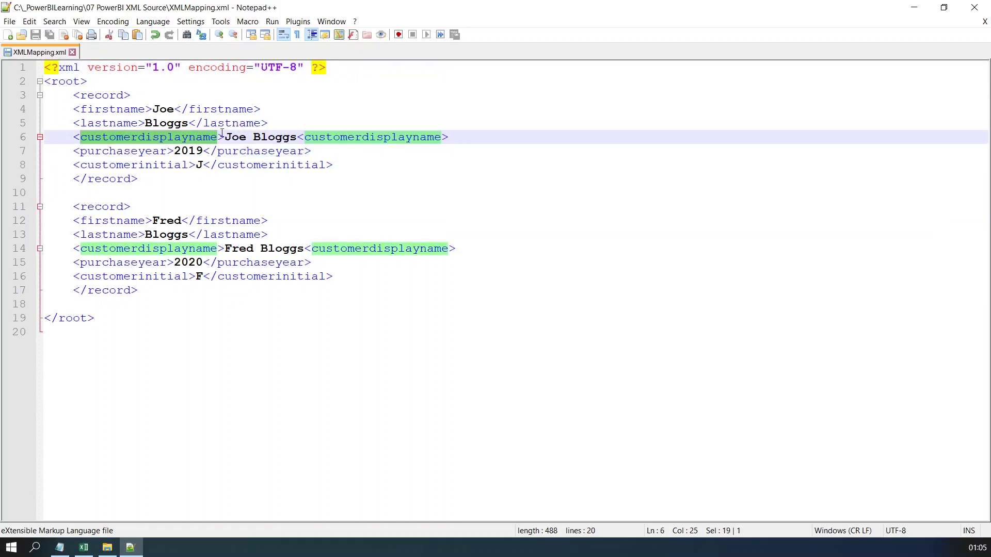
pyautogui.click(304, 137)
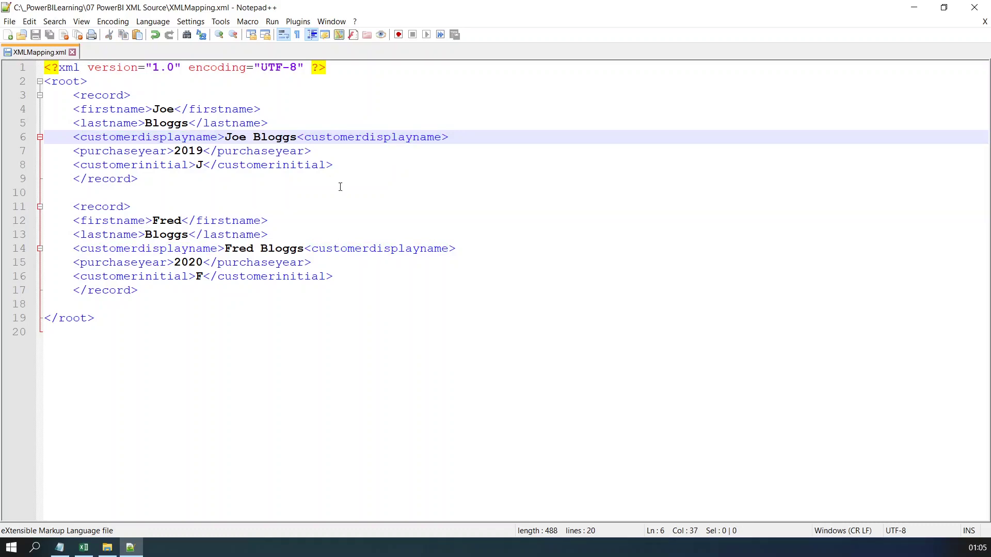
pyautogui.write('/')
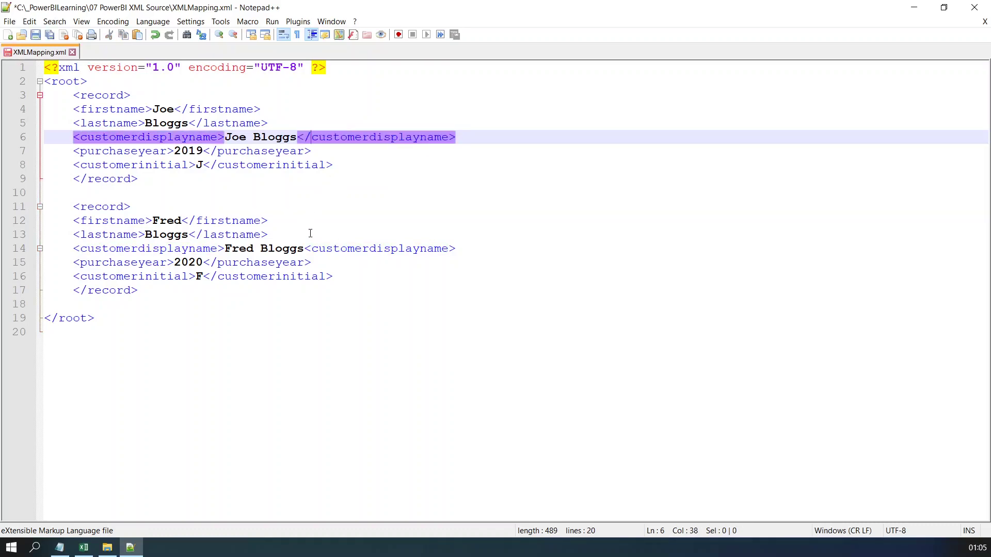
pyautogui.click(310, 248)
pyautogui.write('/')
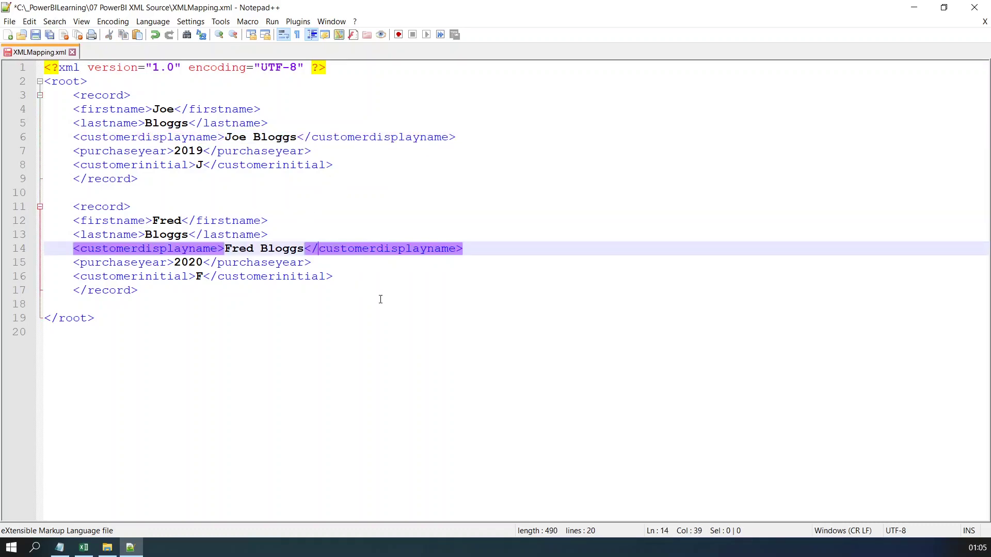
pyautogui.click(37, 36)
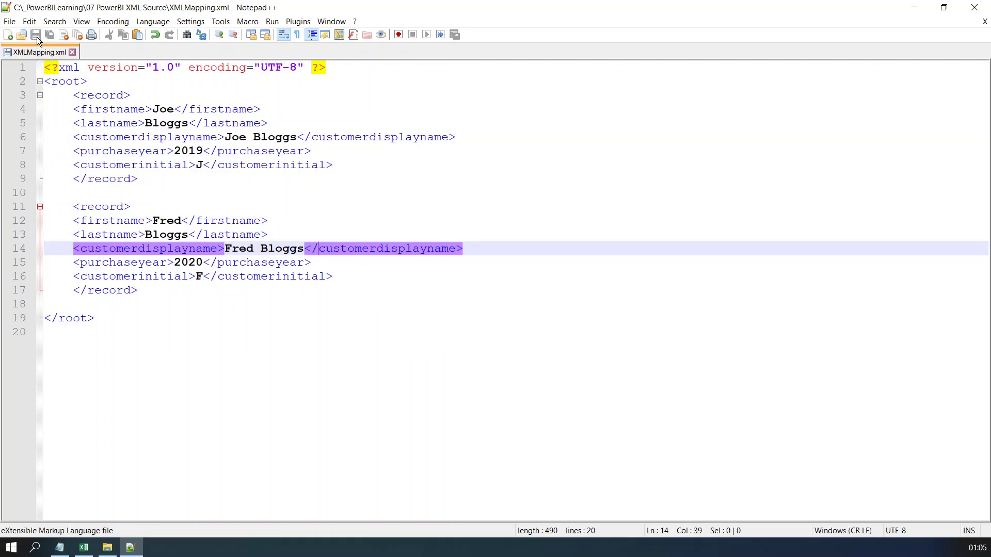
pyautogui.click(84, 547)
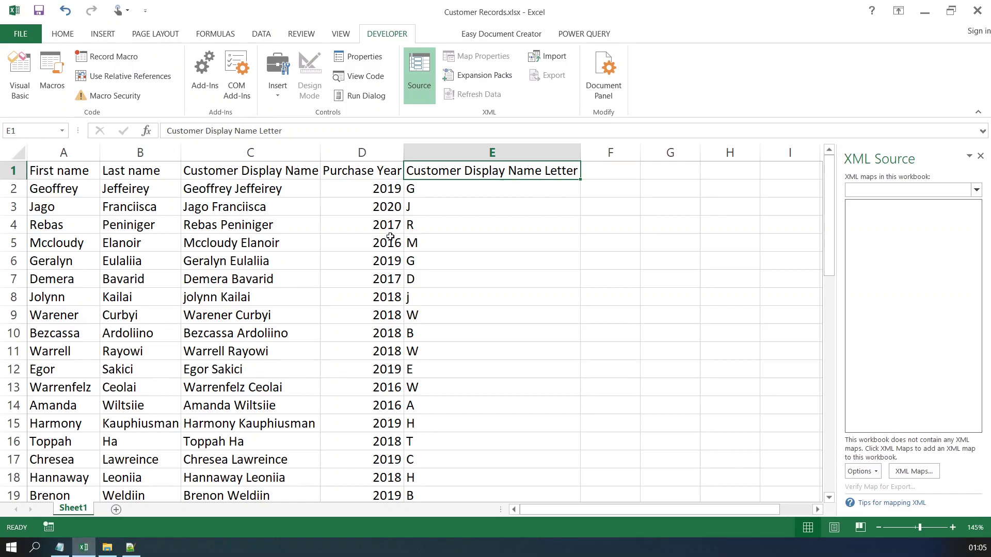
# - Add XMLMapping.xml as an XML map, accepting the inferred schema, to create root_Map
pyautogui.click(907, 472)
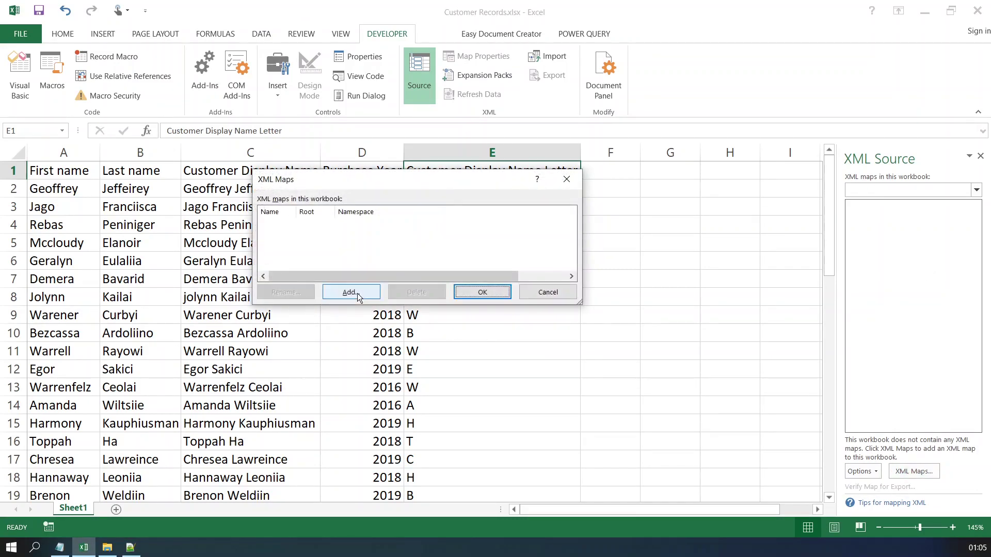
pyautogui.click(357, 293)
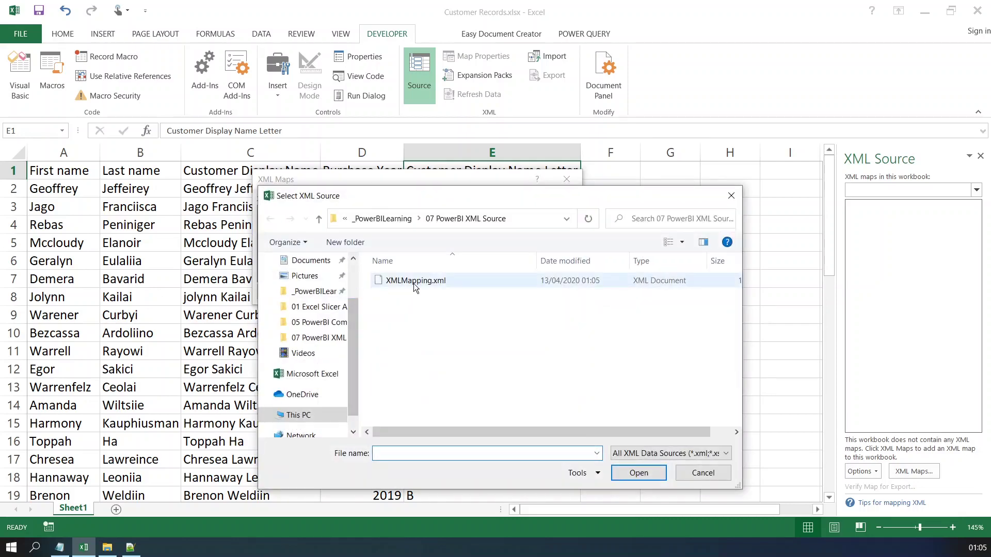
pyautogui.doubleClick(417, 280)
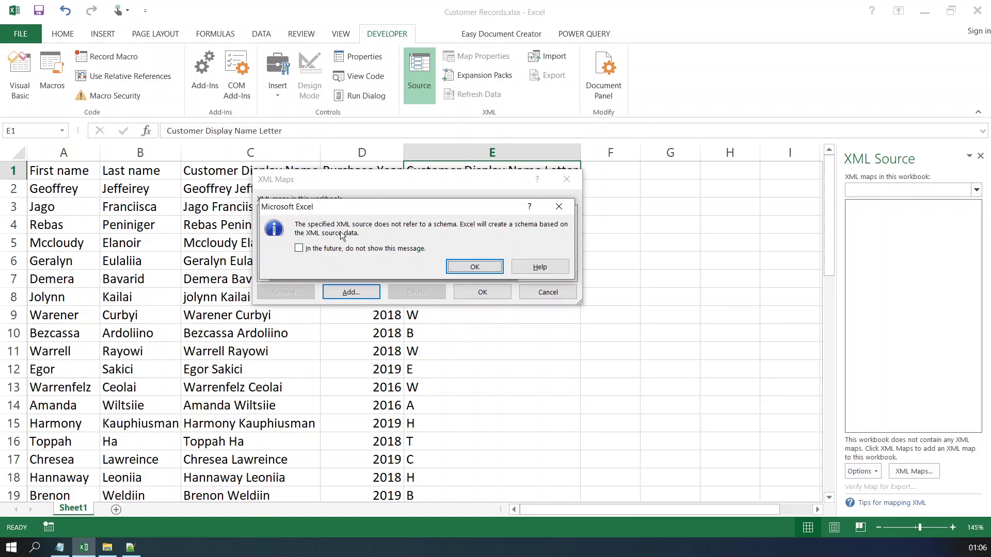
pyautogui.click(459, 268)
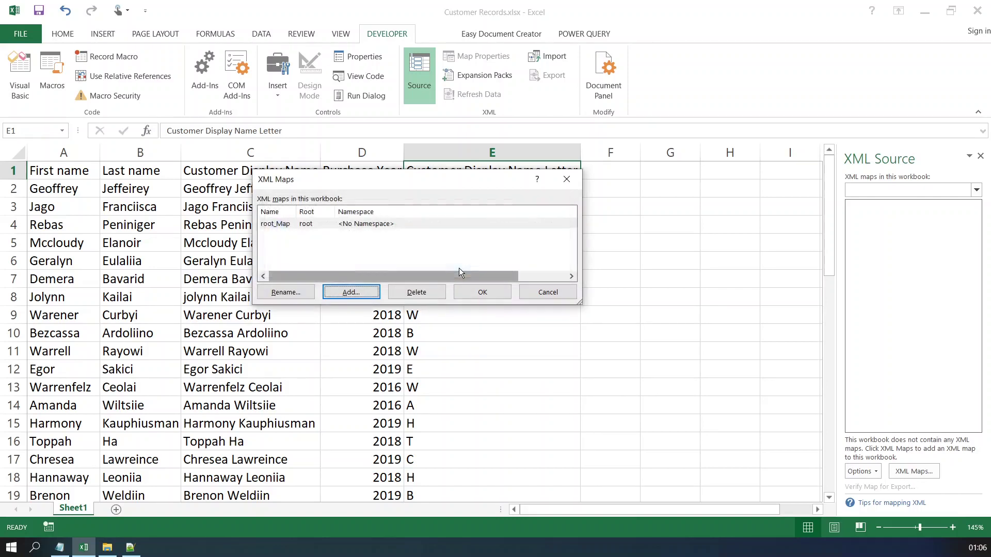
pyautogui.click(482, 292)
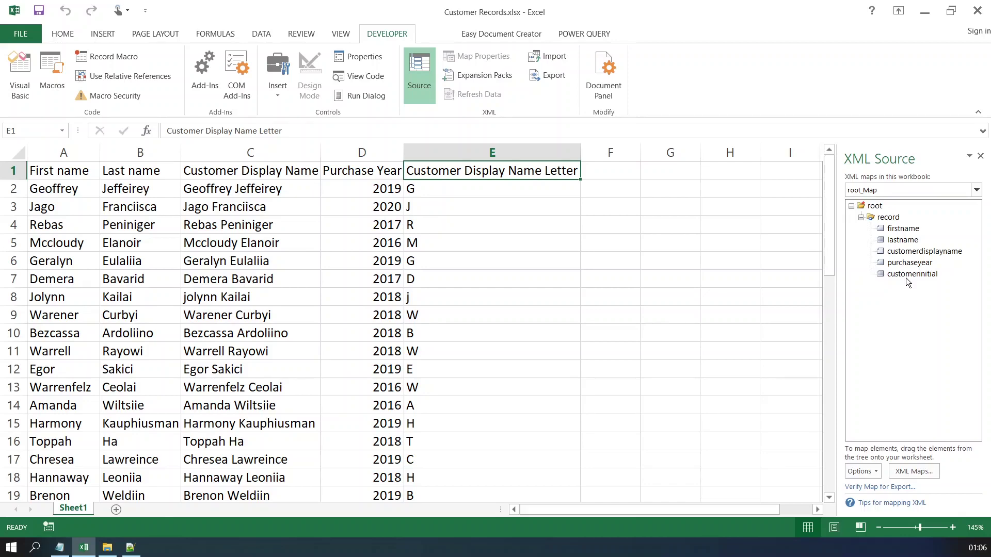
# - Map firstname, lastname, customerdisplayname, purchaseyear and customerinitial onto the headings in columns A through E
pyautogui.click(888, 229)
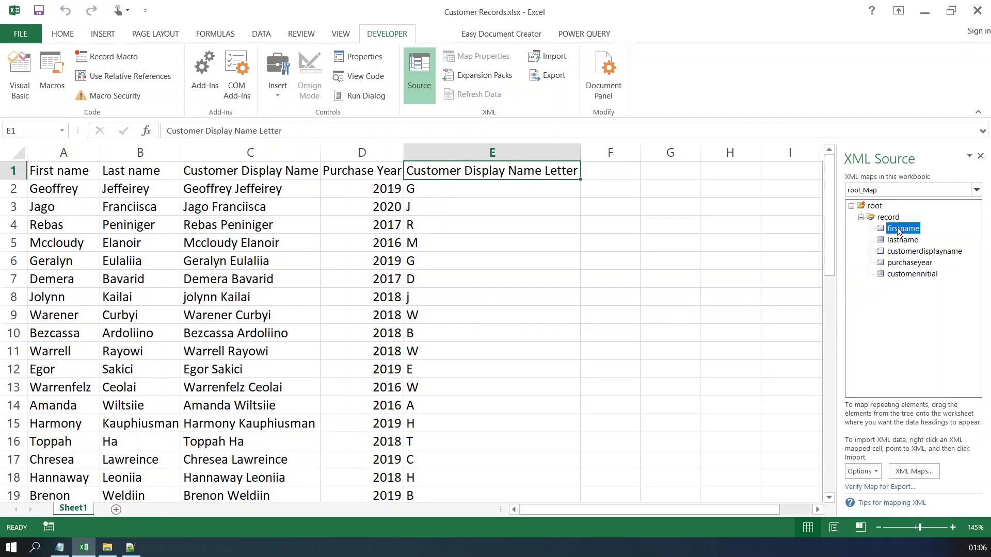
pyautogui.moveTo(889, 232); pyautogui.dragTo(55, 169)
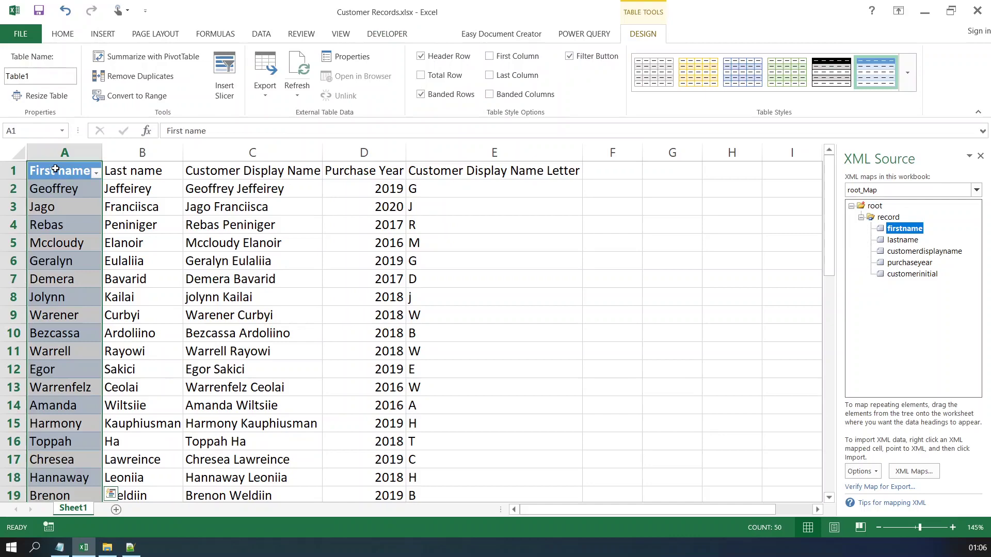
pyautogui.click(897, 241)
pyautogui.moveTo(899, 244); pyautogui.dragTo(134, 163)
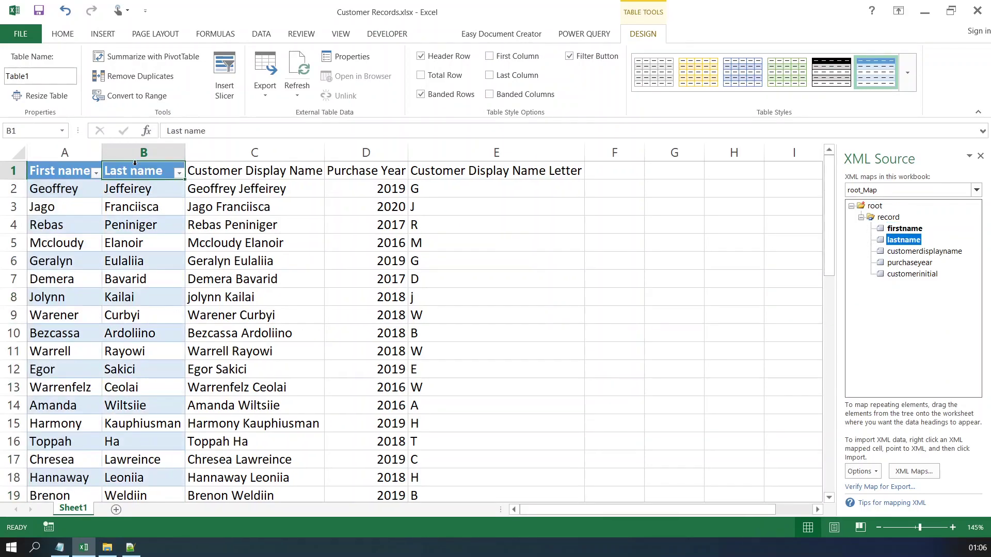
pyautogui.click(916, 253)
pyautogui.moveTo(916, 253); pyautogui.dragTo(265, 171)
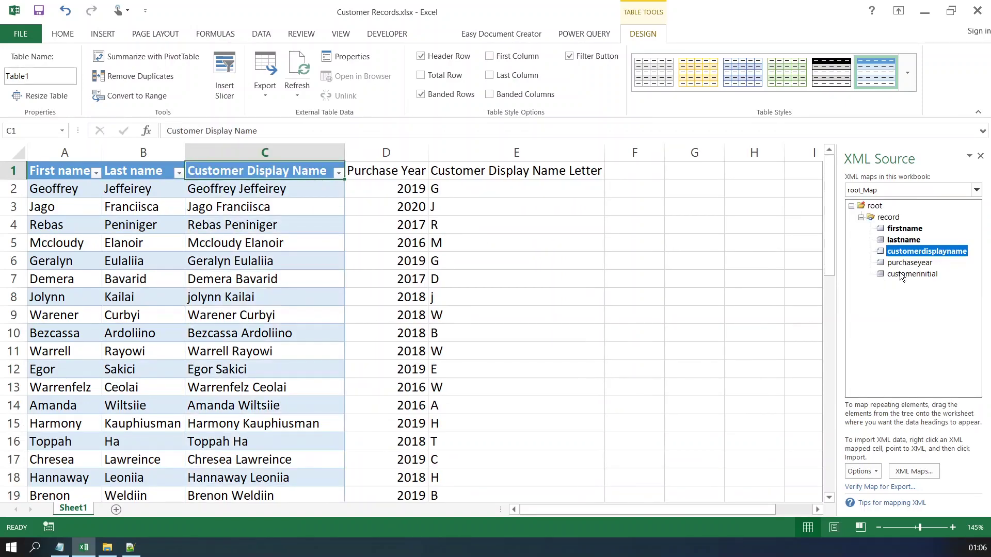
pyautogui.click(903, 263)
pyautogui.moveTo(917, 267); pyautogui.dragTo(394, 172)
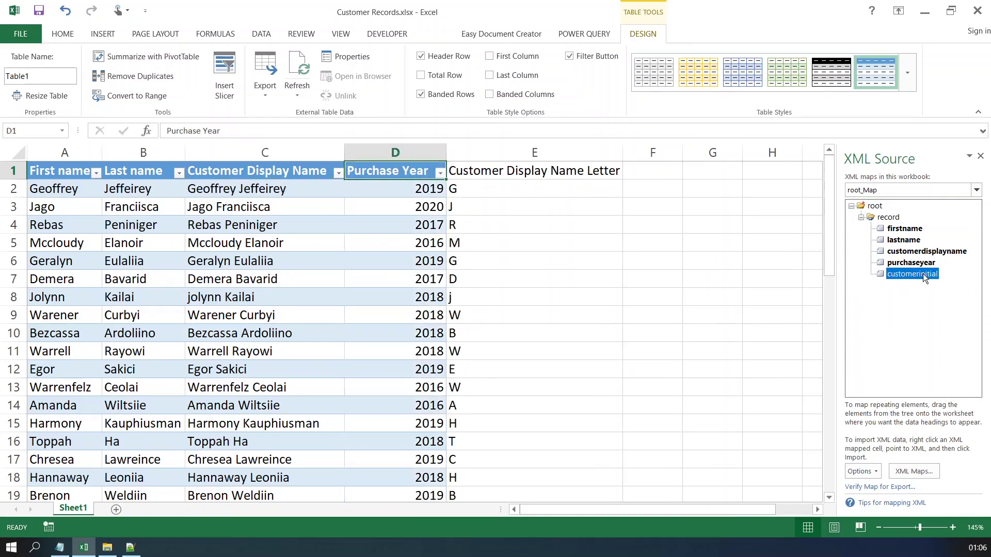
pyautogui.moveTo(922, 274); pyautogui.dragTo(549, 170)
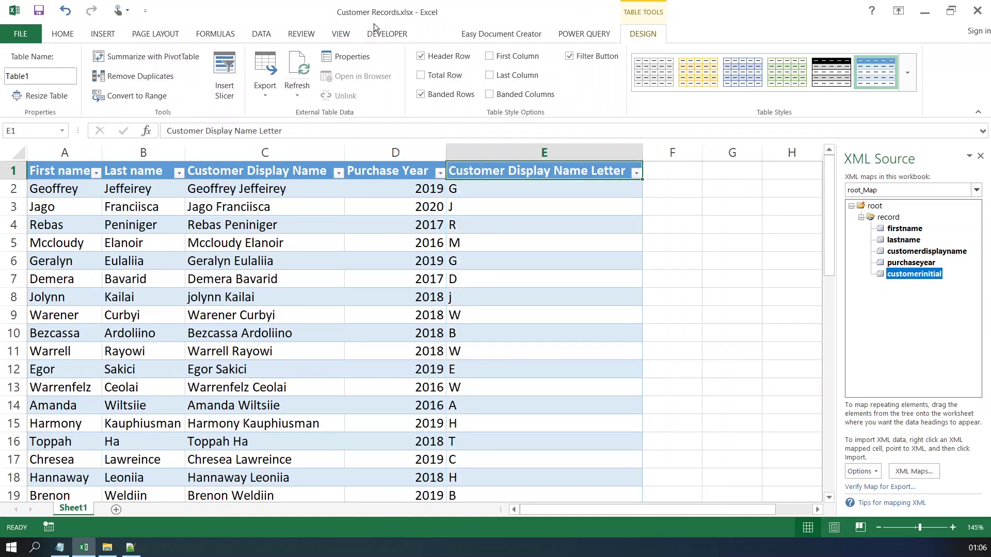
# - Export the mapped data from the Developer tab as CustomerData_XMLFormat.xml
pyautogui.click(382, 34)
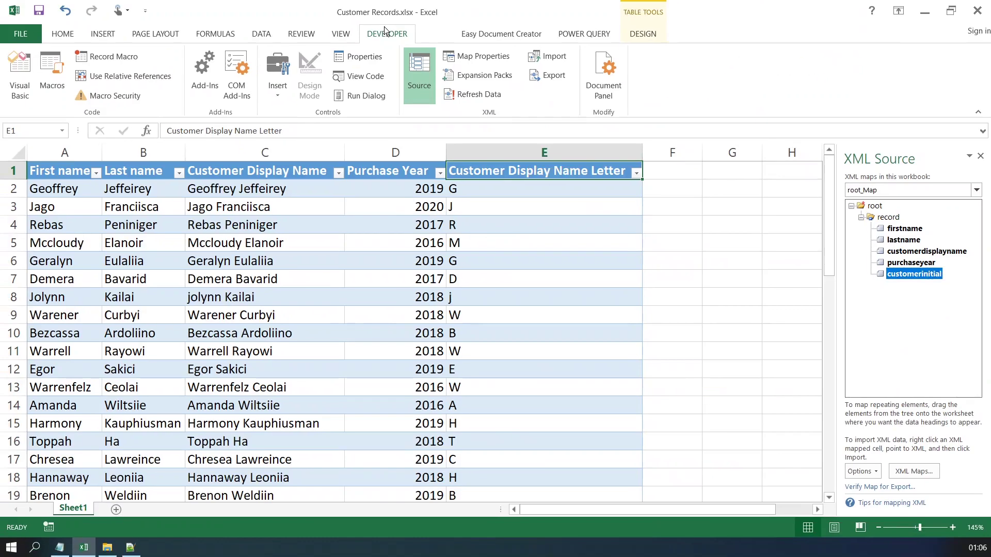
pyautogui.click(553, 79)
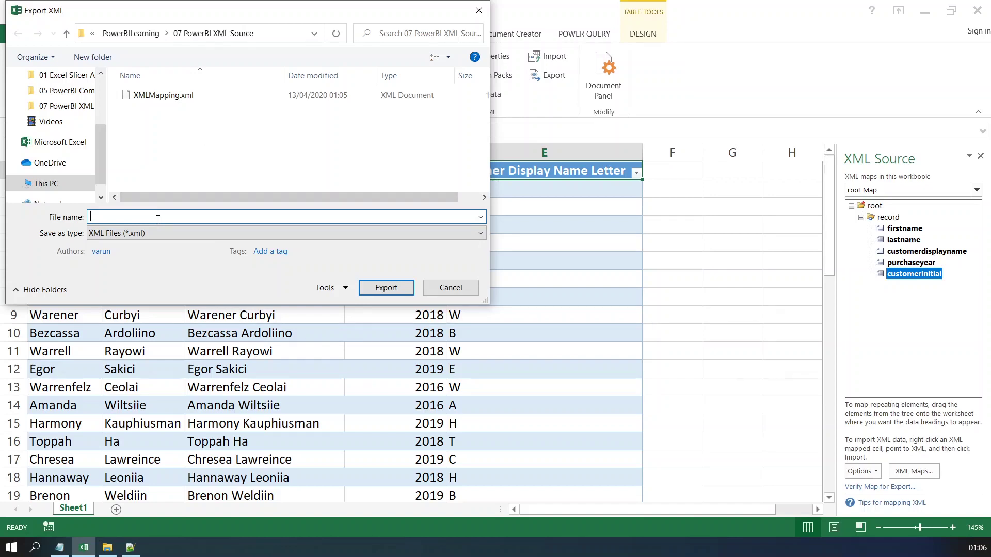
pyautogui.write('cUSTOME')
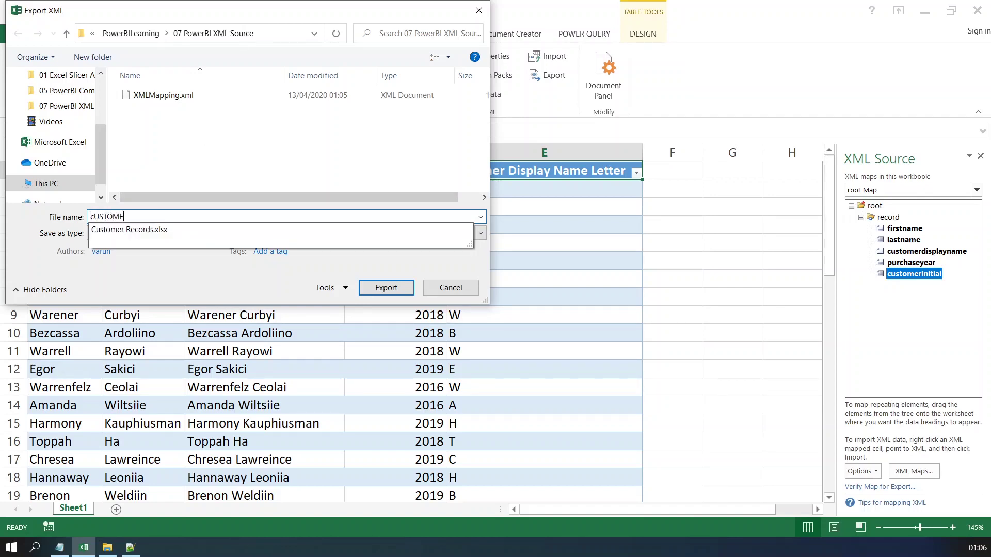
pyautogui.press('BackSpace')
pyautogui.press('BackSpace')
pyautogui.press('BackSpace')
pyautogui.press('BackSpace')
pyautogui.press('BackSpace')
pyautogui.press('BackSpace')
pyautogui.press('BackSpace')
pyautogui.write('CustomerdATA')
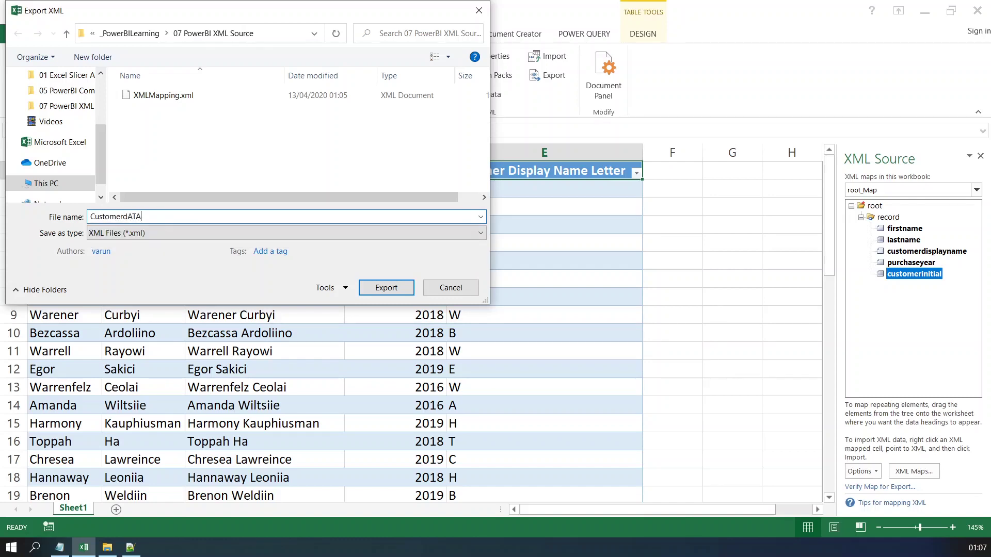
pyautogui.press('BackSpace')
pyautogui.press('BackSpace')
pyautogui.press('BackSpace')
pyautogui.press('BackSpace')
pyautogui.write('Data')
pyautogui.write('_Map')
pyautogui.press('BackSpace')
pyautogui.press('BackSpace')
pyautogui.press('BackSpace')
pyautogui.write('M')
pyautogui.press('BackSpace')
pyautogui.write('XMLFormat')
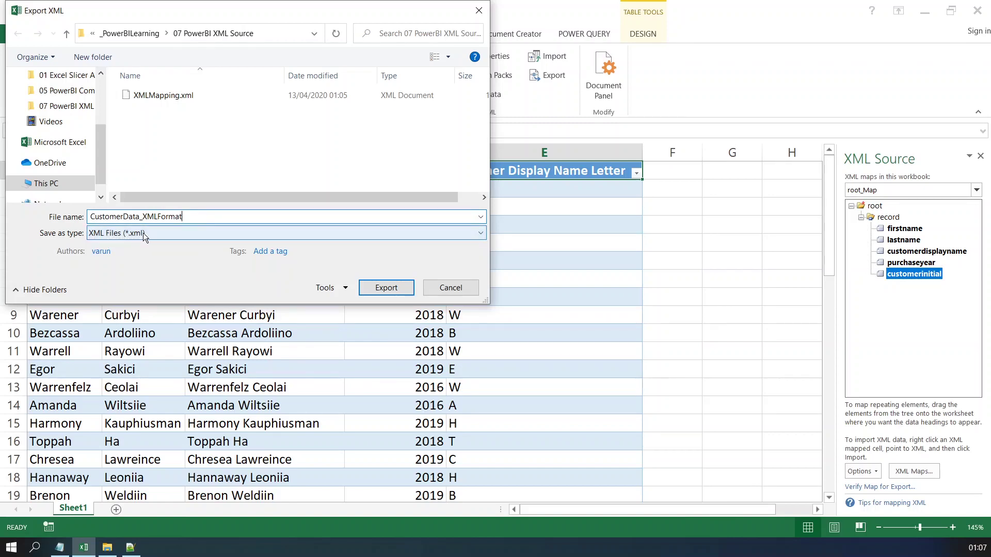
pyautogui.click(395, 286)
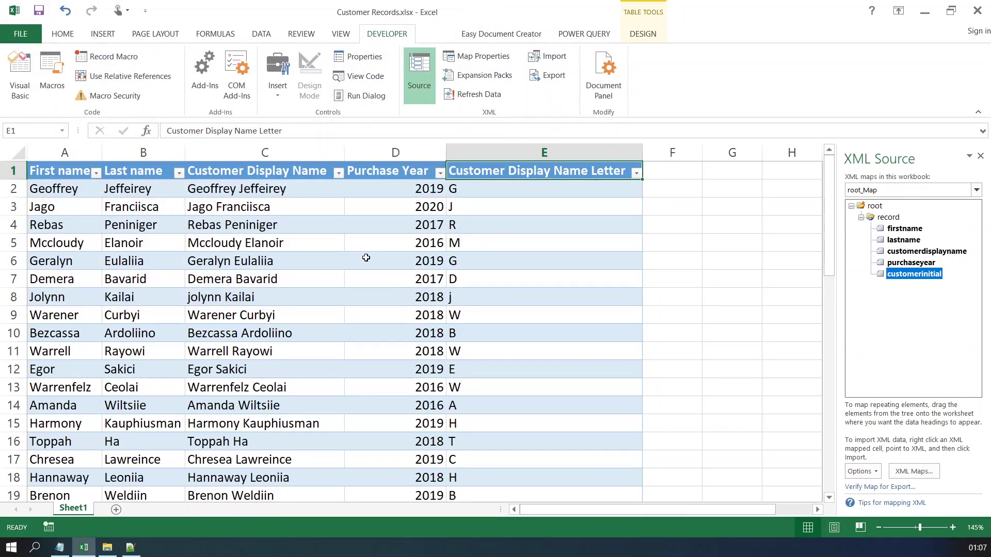
# - Close the Customer Records workbook without saving, and close Notepad++
pyautogui.click(976, 11)
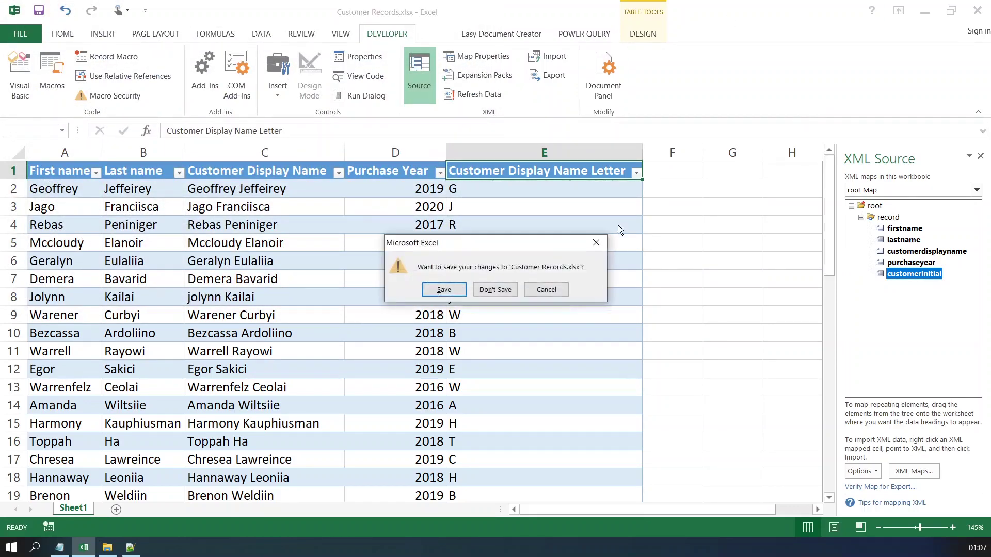
pyautogui.click(493, 292)
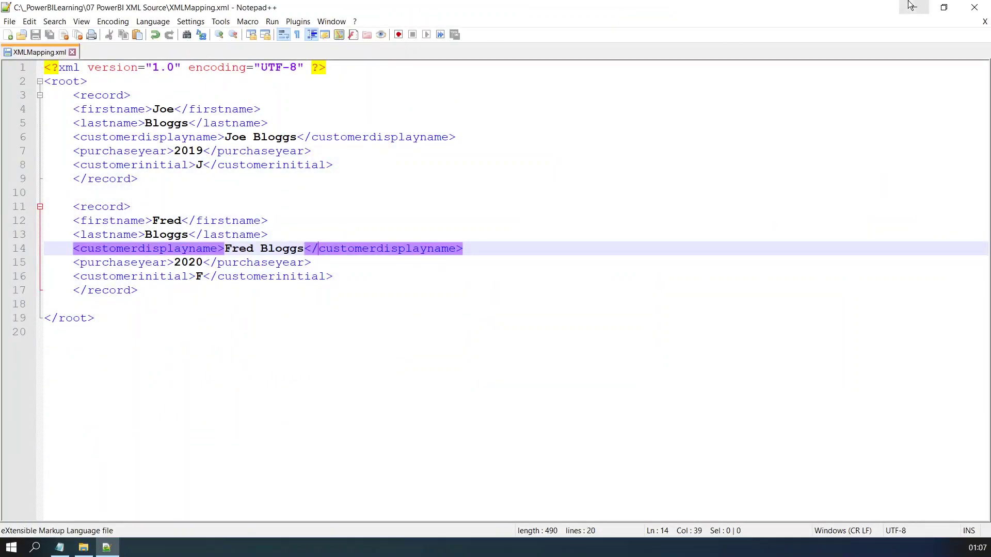
pyautogui.click(974, 7)
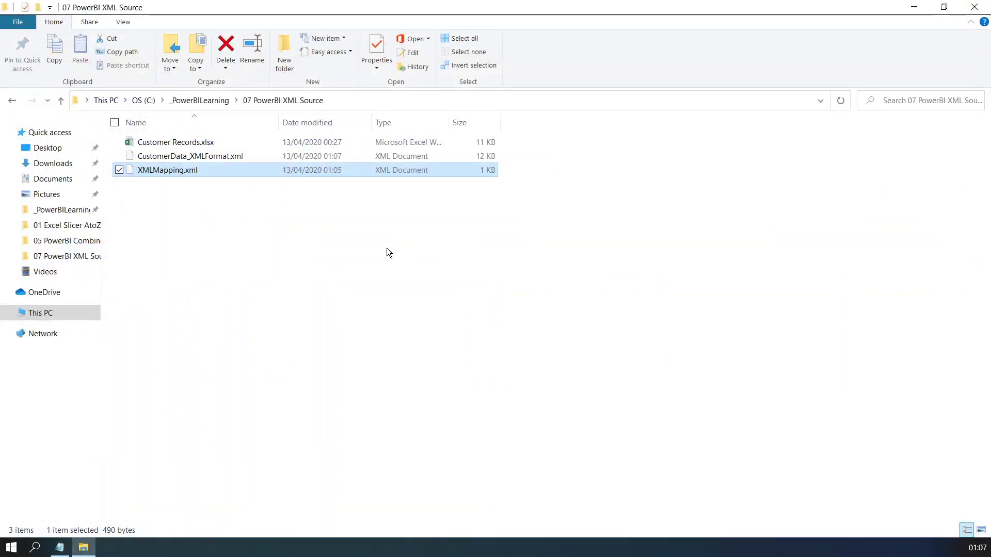
# - Select CustomerData_XMLFormat.xml in File Explorer and bring up its context menu
pyautogui.click(217, 209)
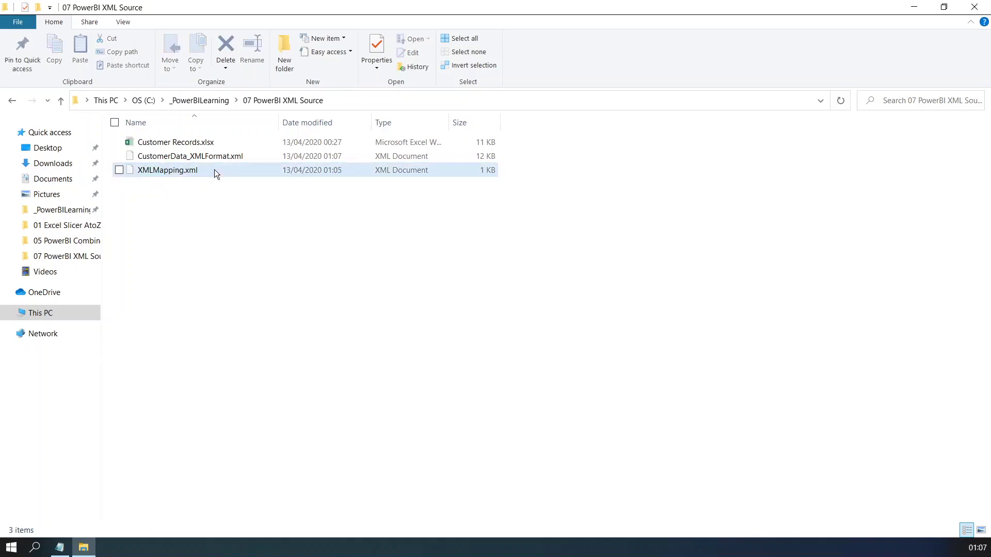
pyautogui.click(218, 157)
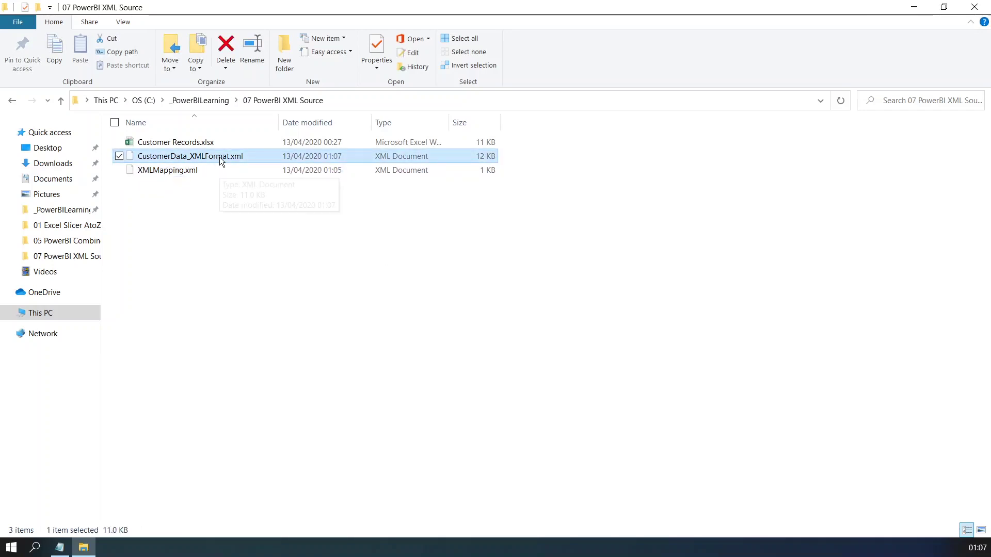
pyautogui.rightClick(218, 157)
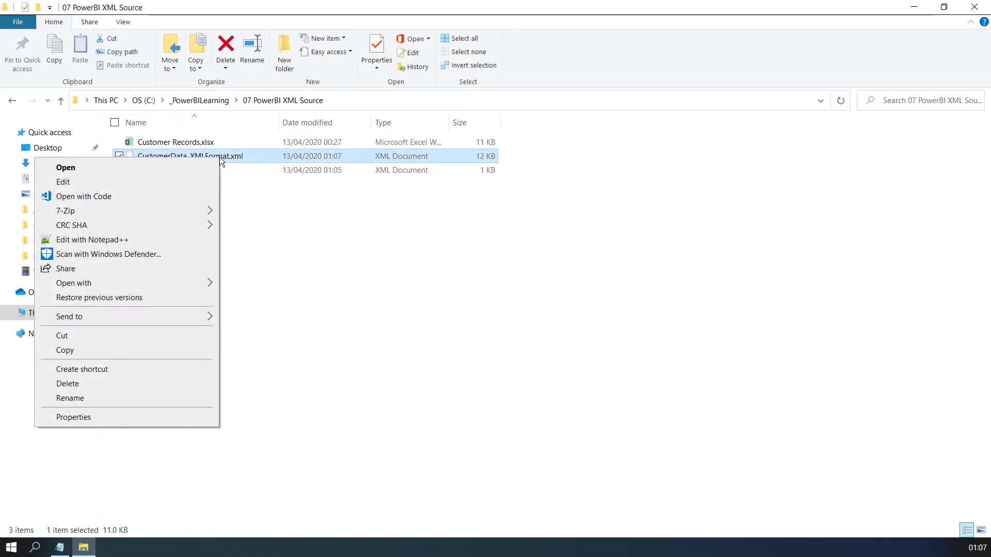
# - Open CustomerData_XMLFormat.xml in Notepad++, scroll through its 346 lines, then close it
pyautogui.click(135, 240)
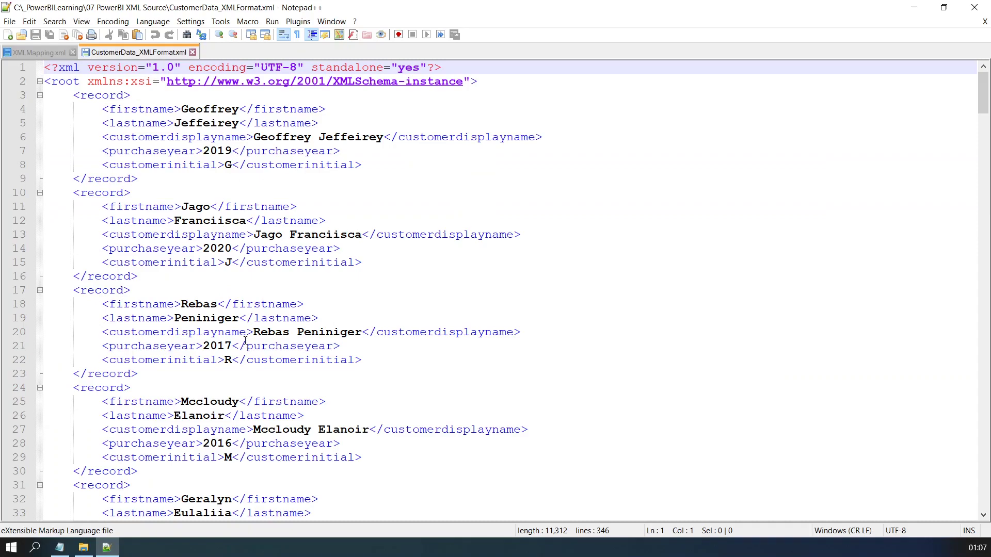
pyautogui.scroll(-7, 920, 235)
pyautogui.moveTo(982, 120); pyautogui.dragTo(983, 488)
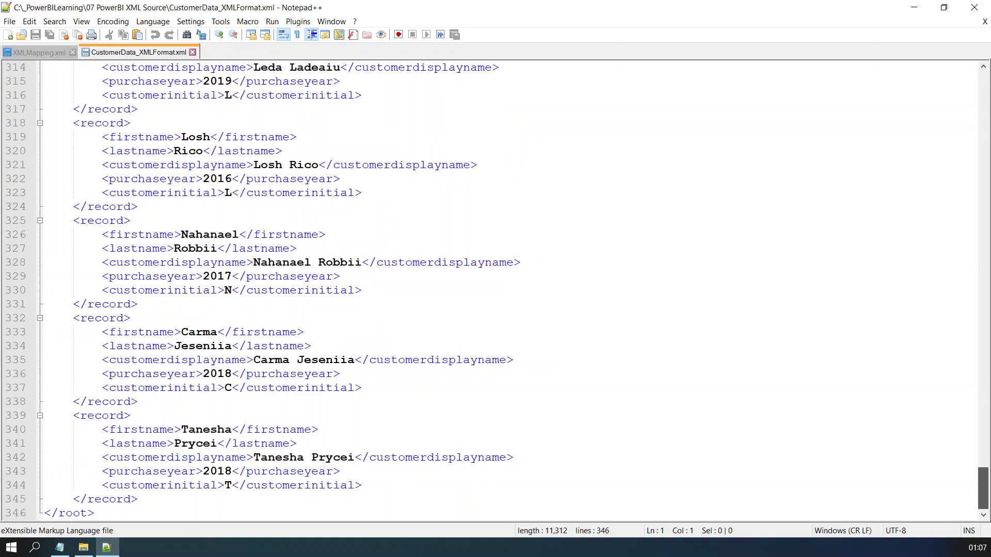
pyautogui.moveTo(983, 487); pyautogui.dragTo(979, 72)
pyautogui.click(192, 52)
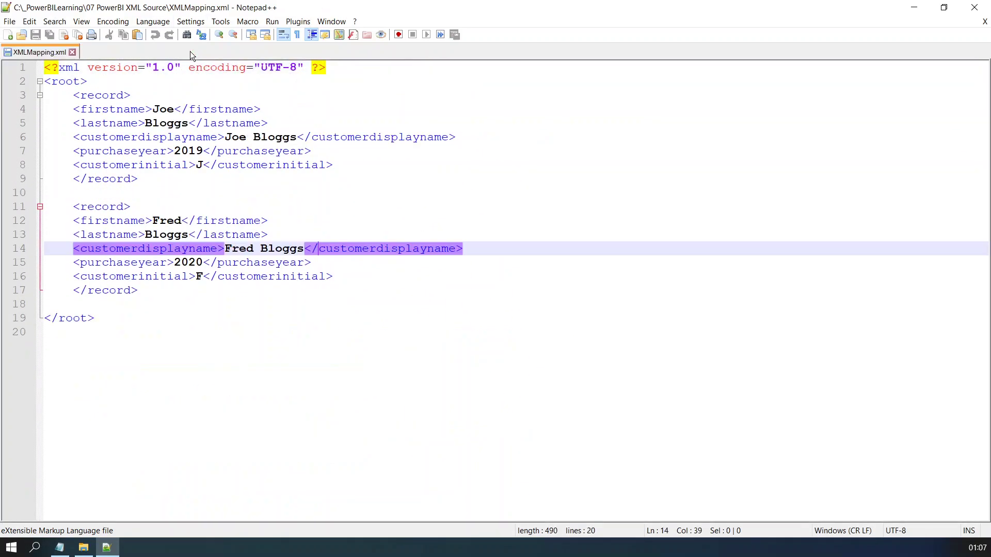
pyautogui.click(974, 7)
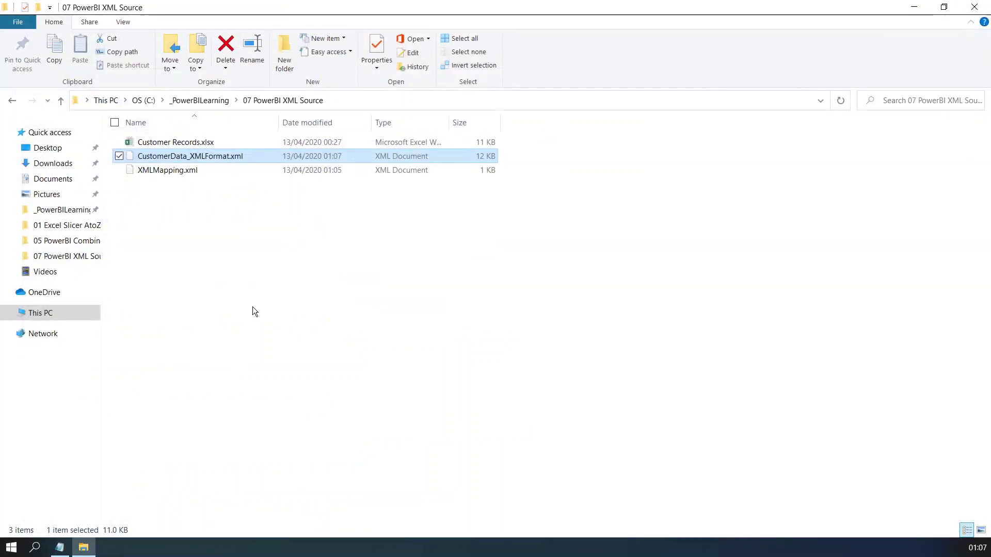
# - Launch Excel from Run, create a blank workbook, and switch to the Developer tab
pyautogui.rightClick(10, 547)
pyautogui.click(58, 485)
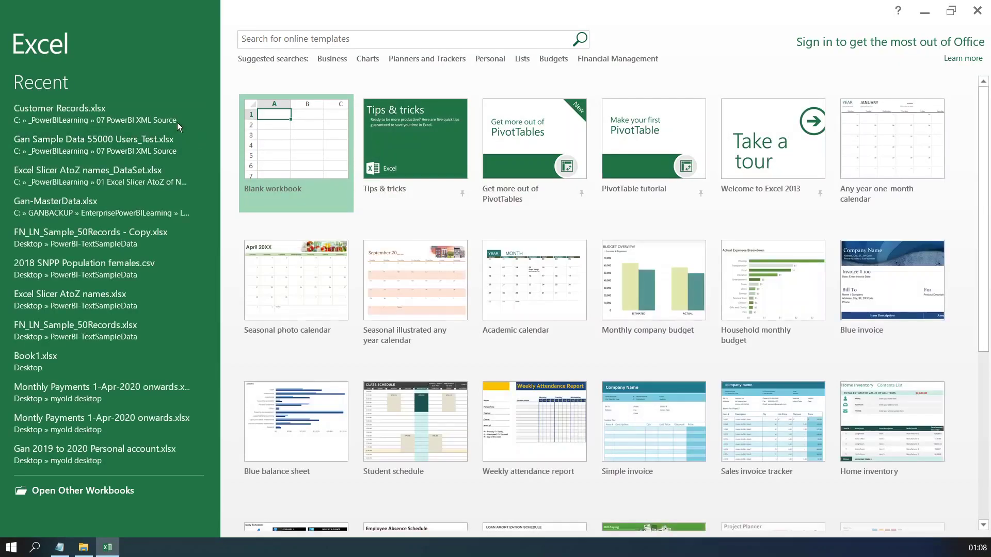
pyautogui.click(283, 157)
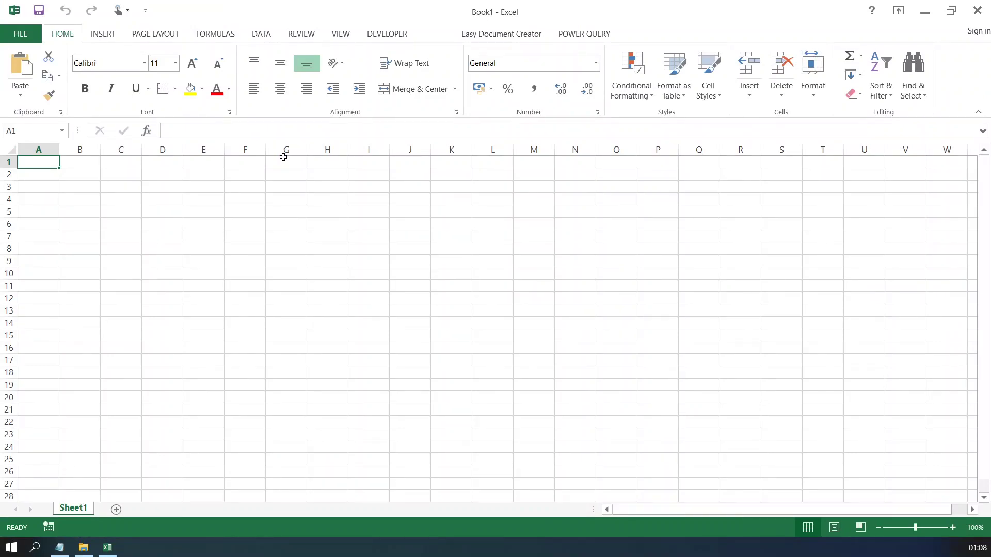
pyautogui.click(401, 35)
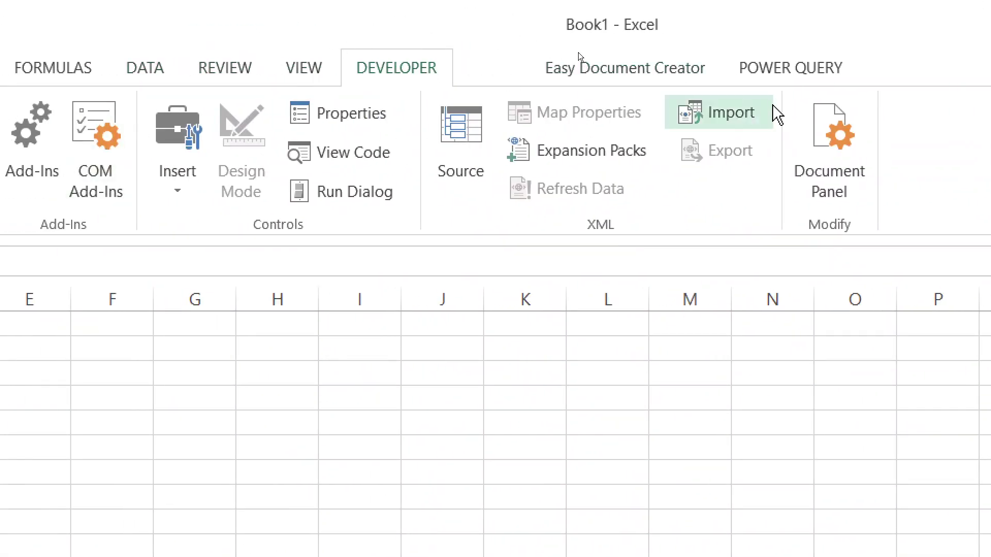
# - Import CustomerData_XMLFormat.xml from 07 PowerBI XML Source as a table at $A$1, letting Excel infer the schema
pyautogui.click(737, 122)
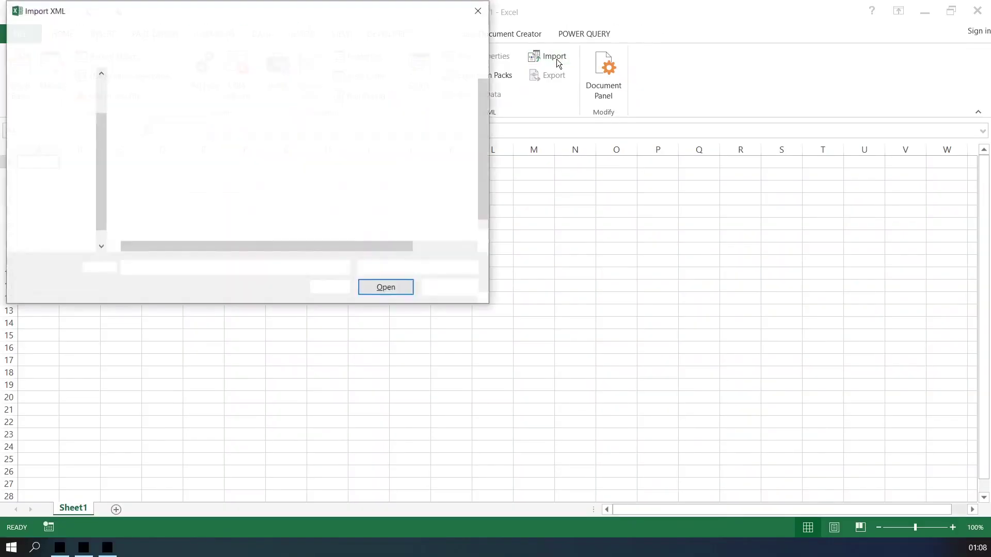
pyautogui.click(31, 107)
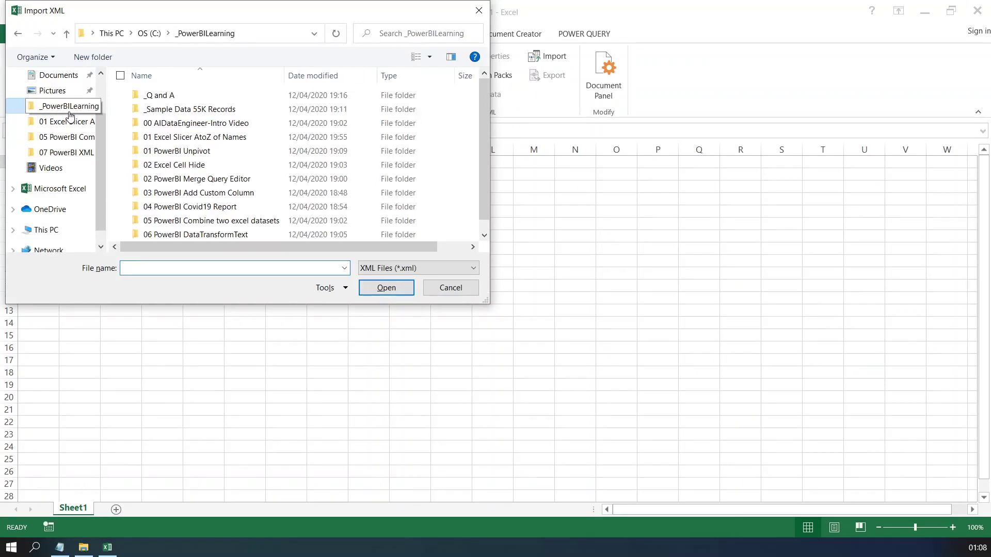
pyautogui.scroll(-1, 207, 227)
pyautogui.doubleClick(201, 235)
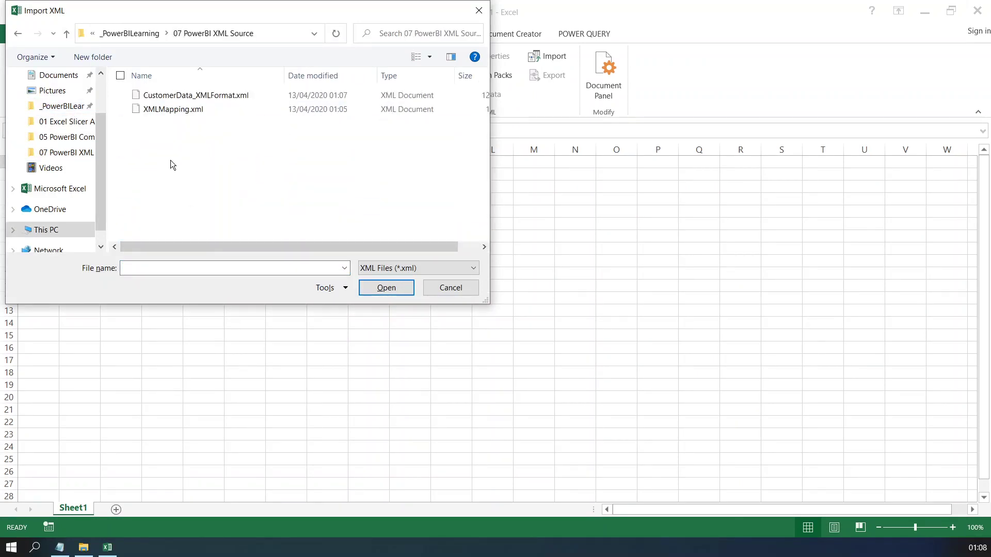
pyautogui.doubleClick(187, 101)
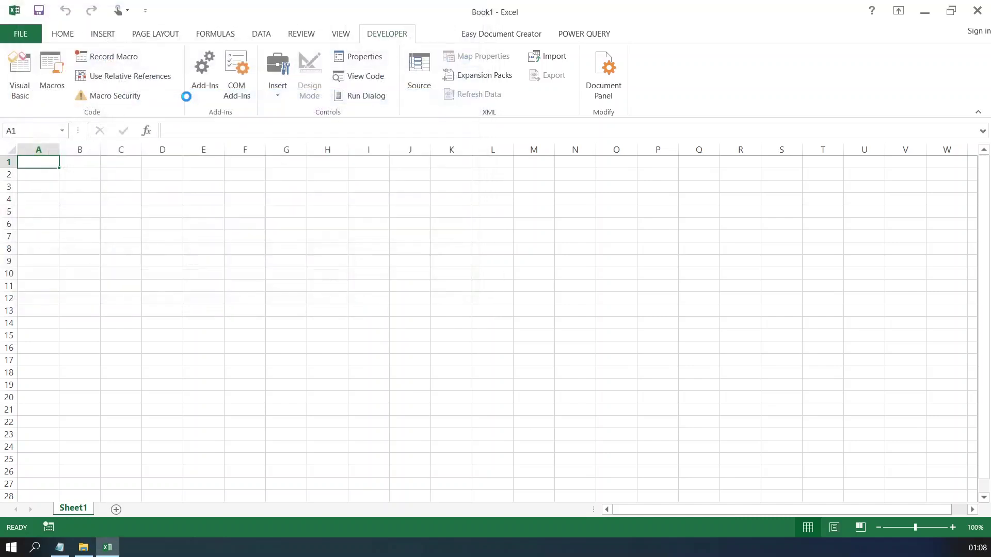
pyautogui.click(467, 266)
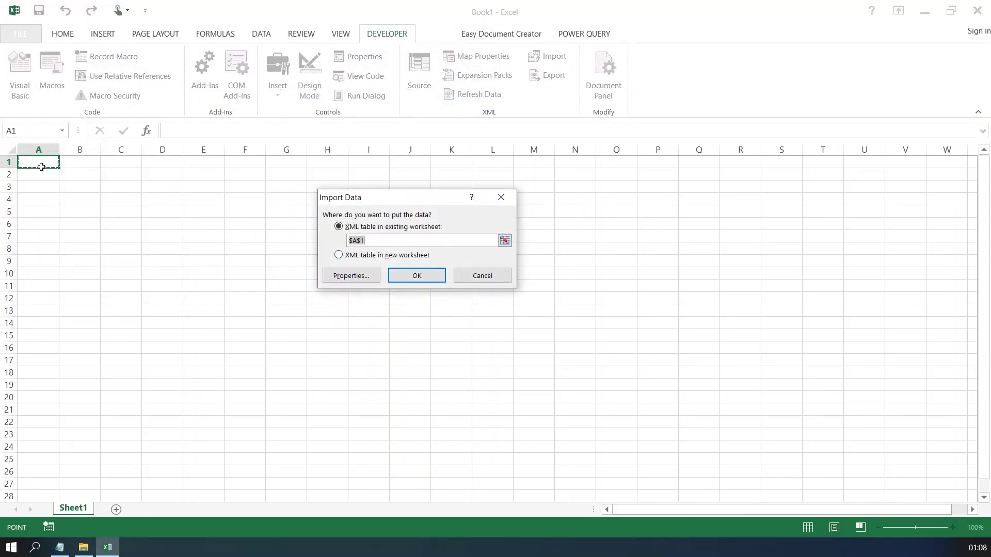
pyautogui.click(351, 276)
pyautogui.click(410, 332)
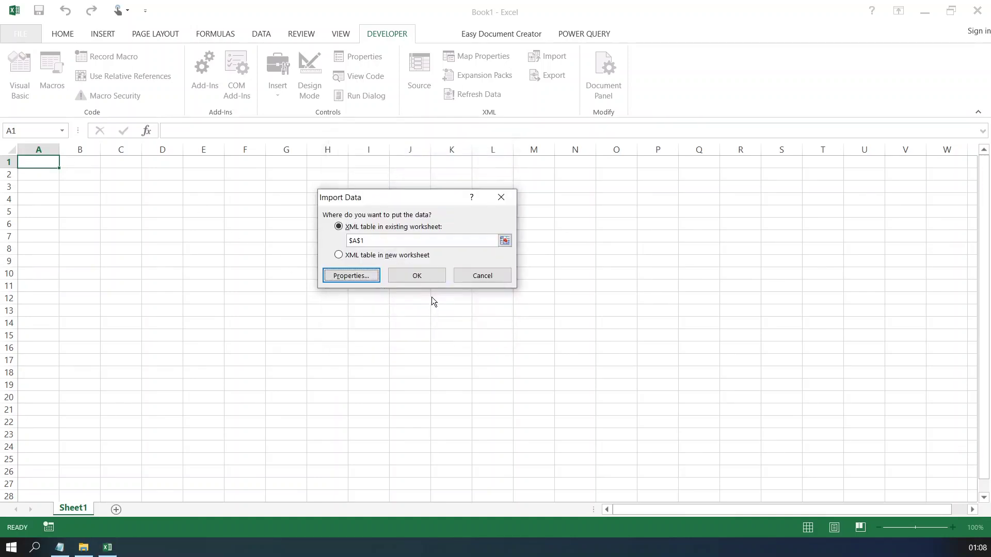
pyautogui.click(420, 274)
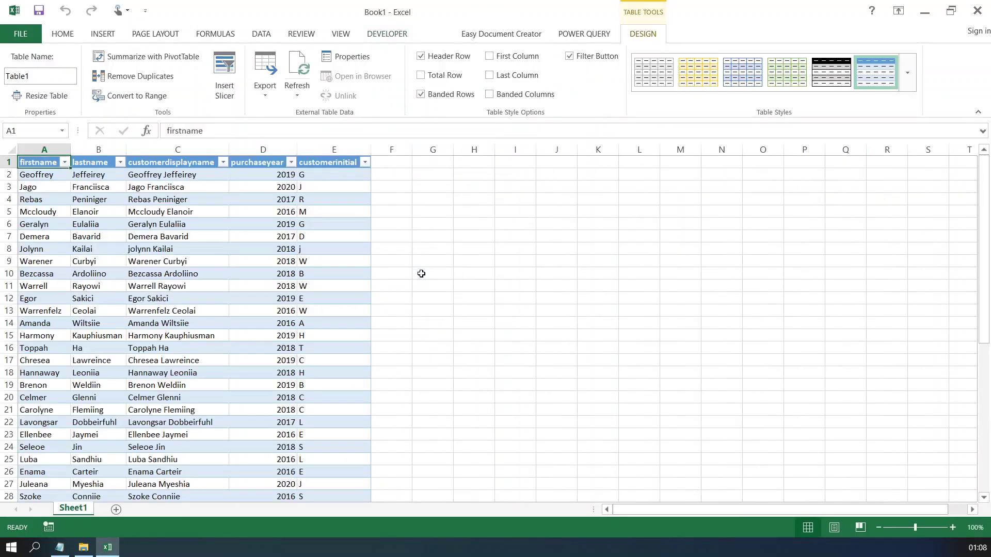
# - Check that the imported table's customer rows run from A2 down to row 50
pyautogui.click(52, 174)
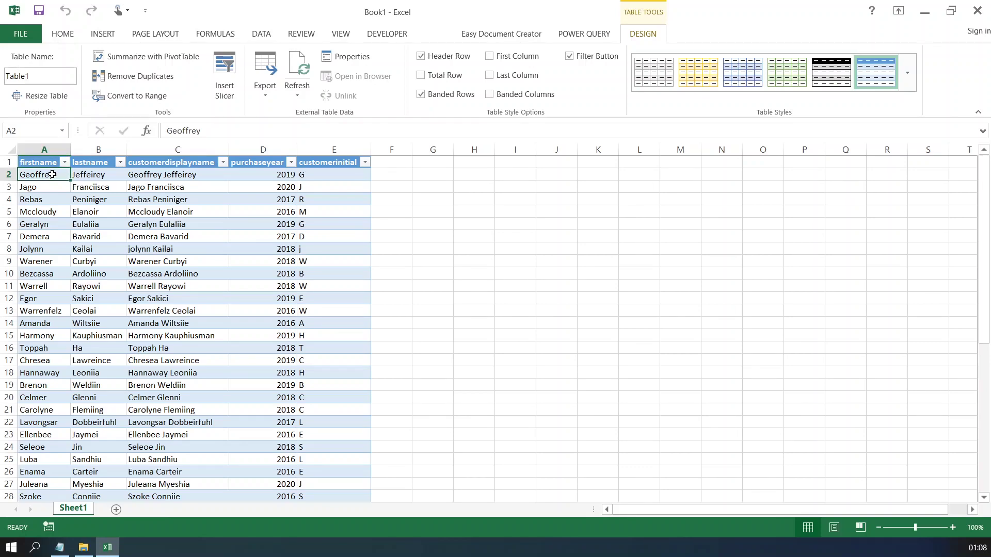
pyautogui.hotkey('ctrl', 'Down')
pyautogui.press('Down')
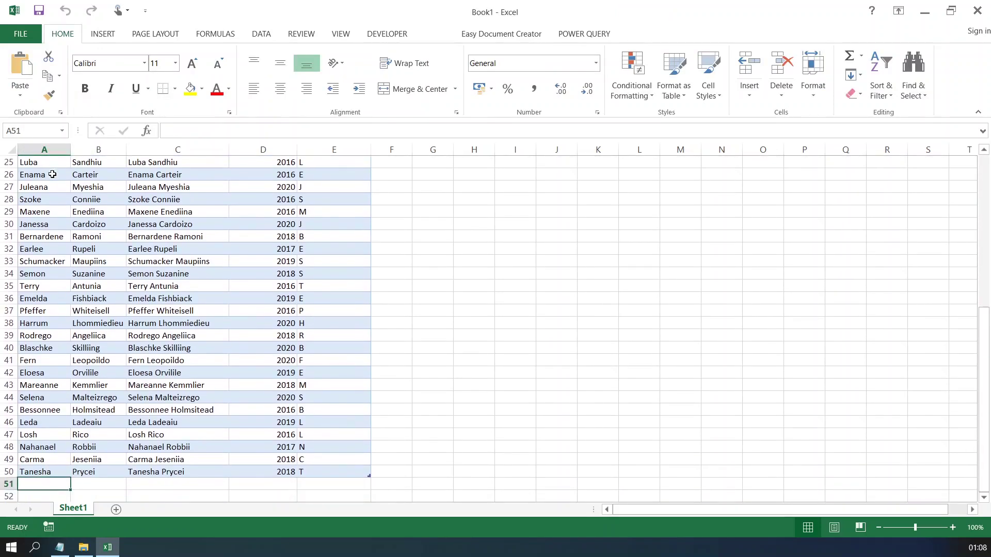
pyautogui.press('Up')
pyautogui.hotkey('ctrl', 'Up')
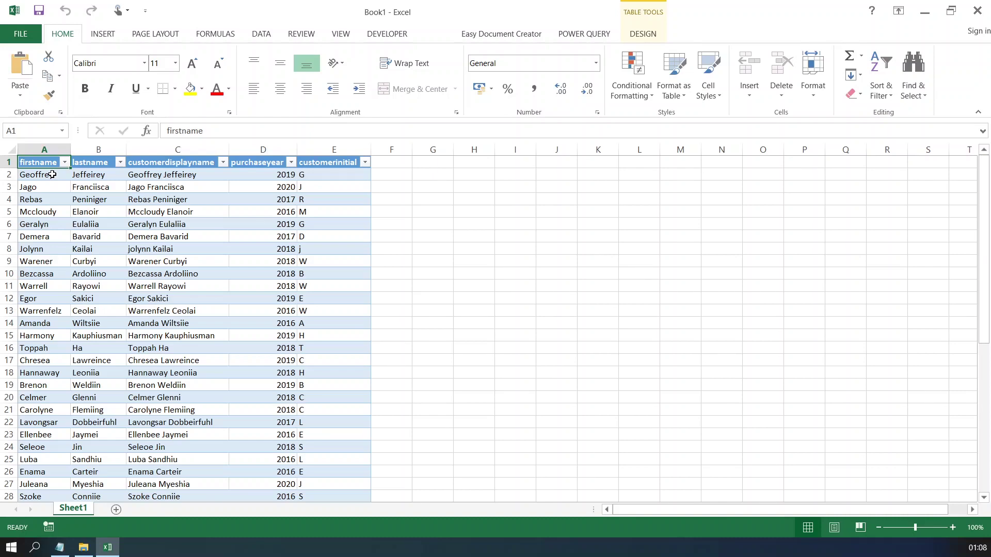